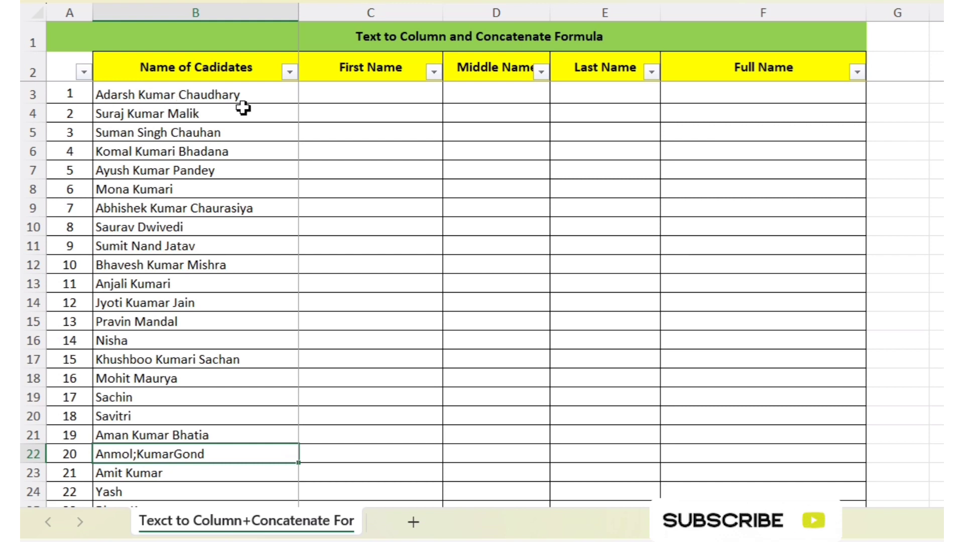
- Replace the space between the first and middle names in cell B3 with a comma
left_click(215, 94)
left_click(372, 101)
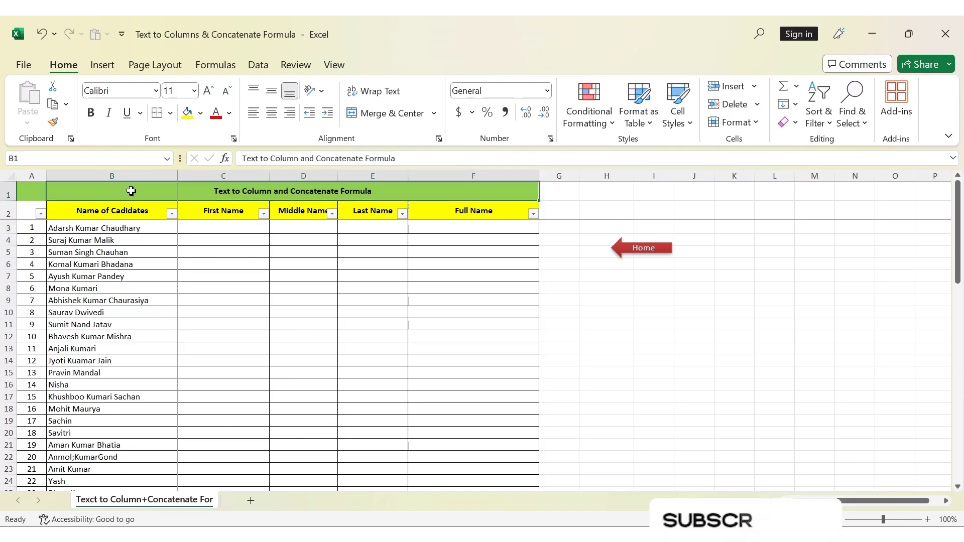
left_click(114, 230)
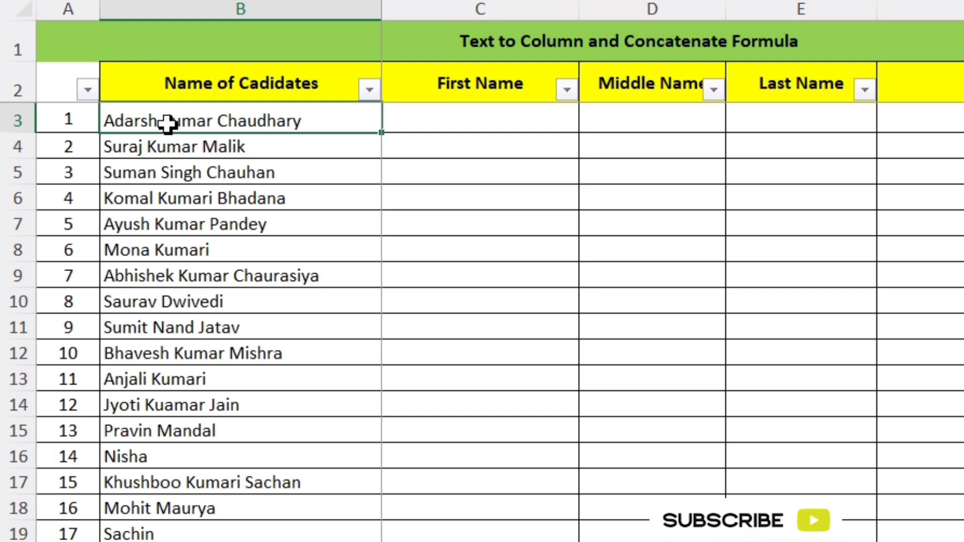
double_click(167, 123)
key("BackSpace")
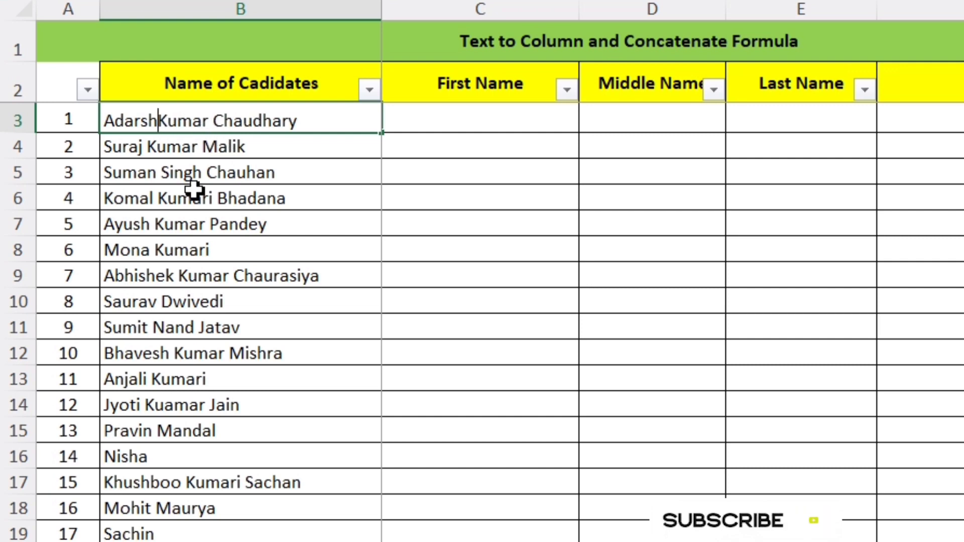
type(",")
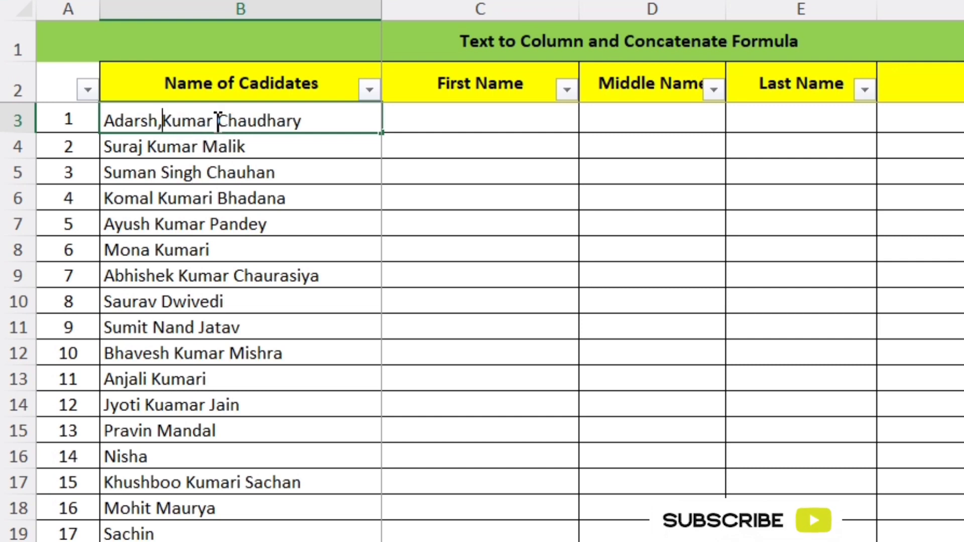
- Replace the space between the middle and last names in cell B3 with a semicolon and commit the entry
left_click(218, 121)
key("BackSpace")
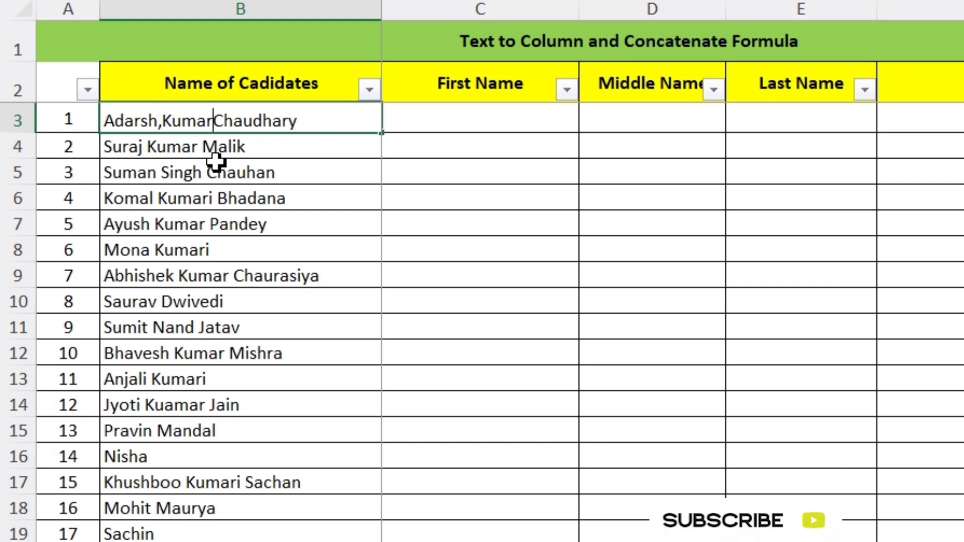
type("'")
key("BackSpace")
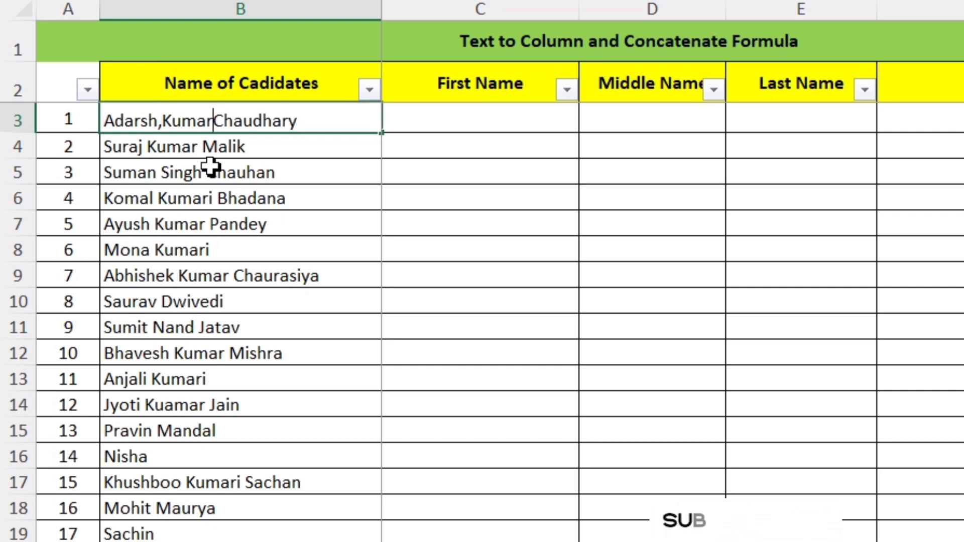
type(":")
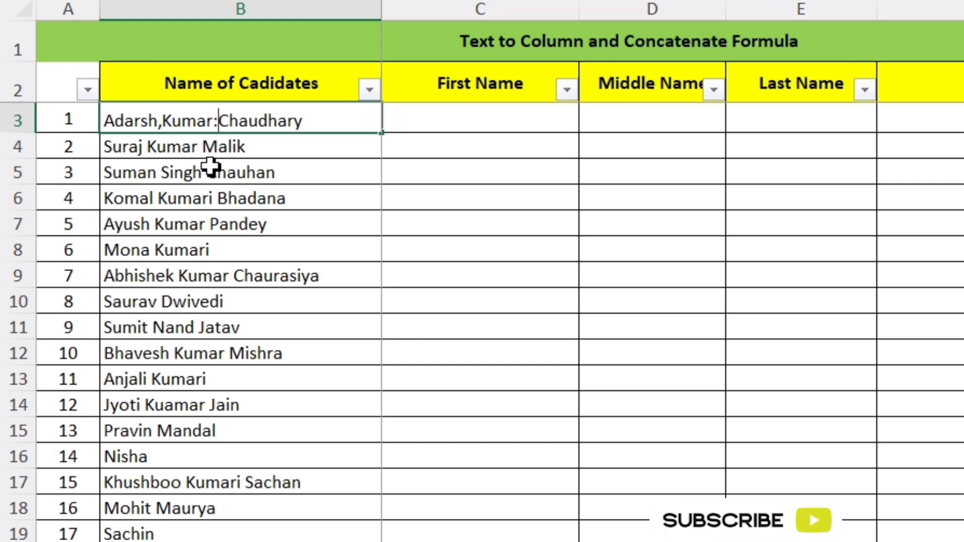
key("BackSpace")
type(";")
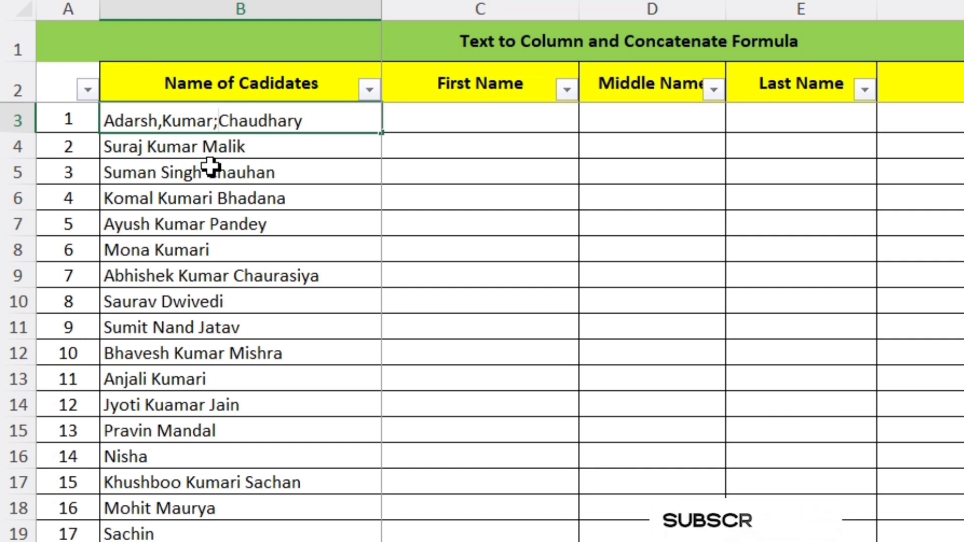
left_click(430, 169)
- Examine the candidate names in column B and the First Name, Middle Name, Last Name and Full Name columns beside them
left_click(227, 125)
left_click_drag(231, 143, 237, 251)
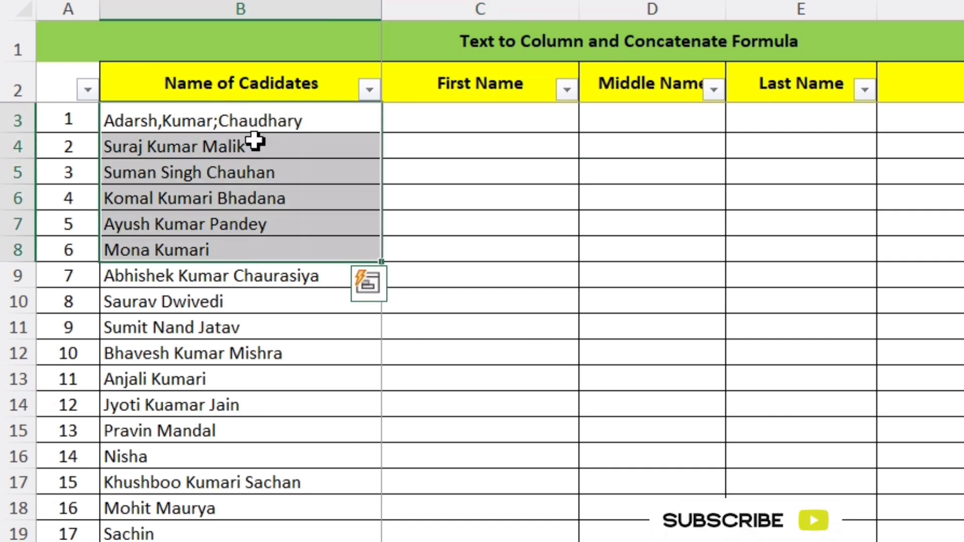
left_click(307, 122)
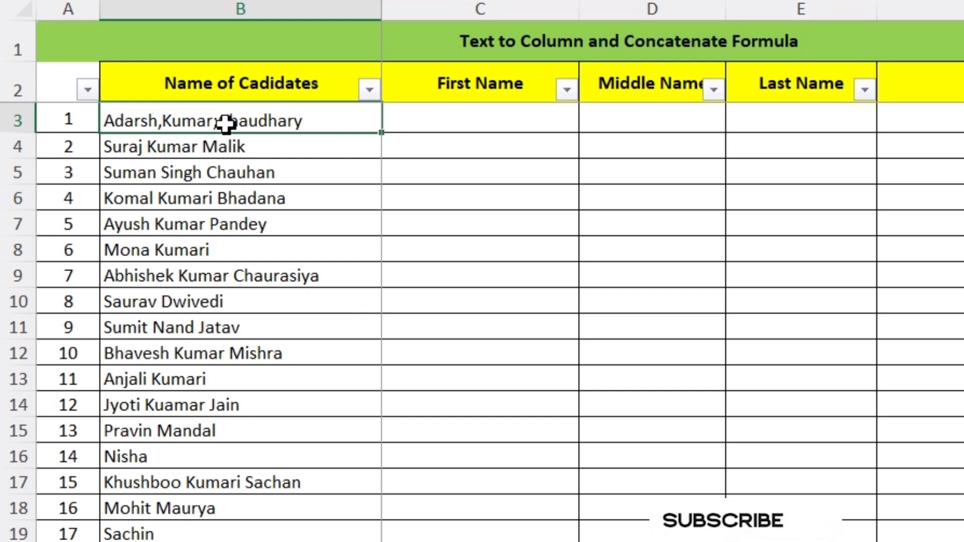
left_click_drag(226, 145, 233, 227)
left_click(333, 88)
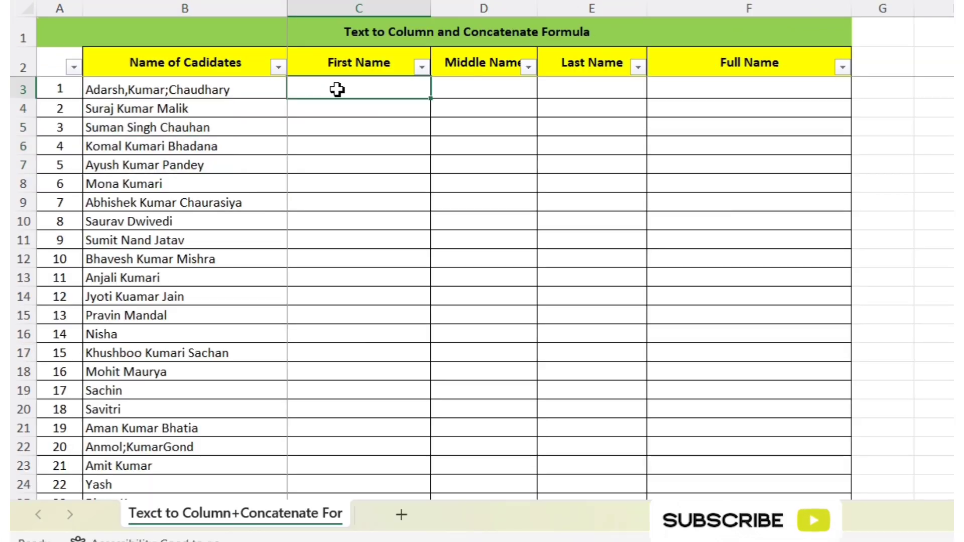
left_click(482, 90)
key("Tab")
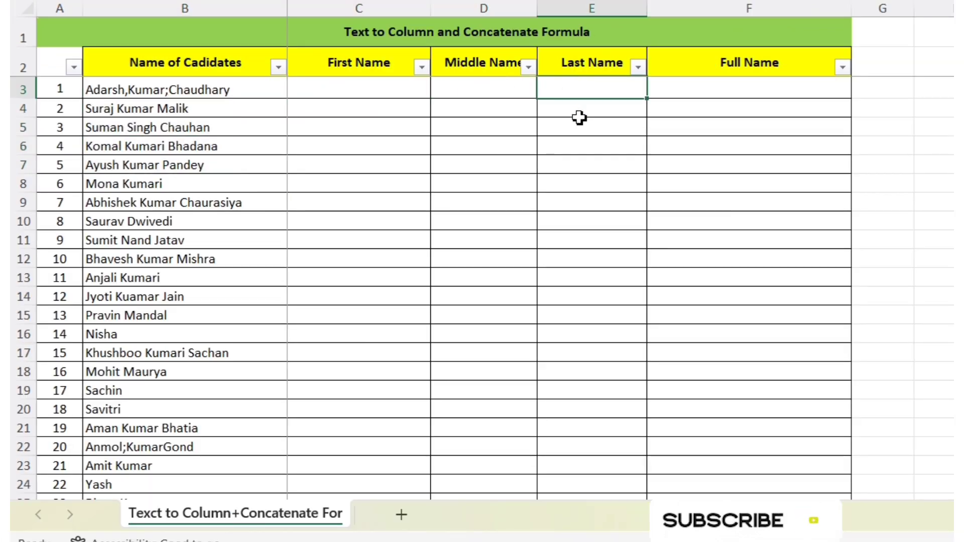
left_click_drag(381, 89, 602, 88)
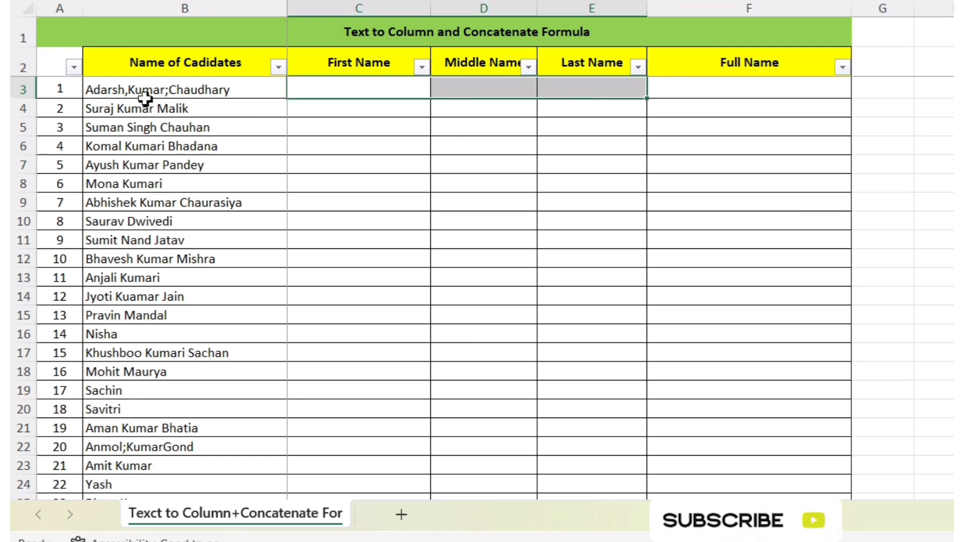
left_click_drag(236, 96, 237, 108)
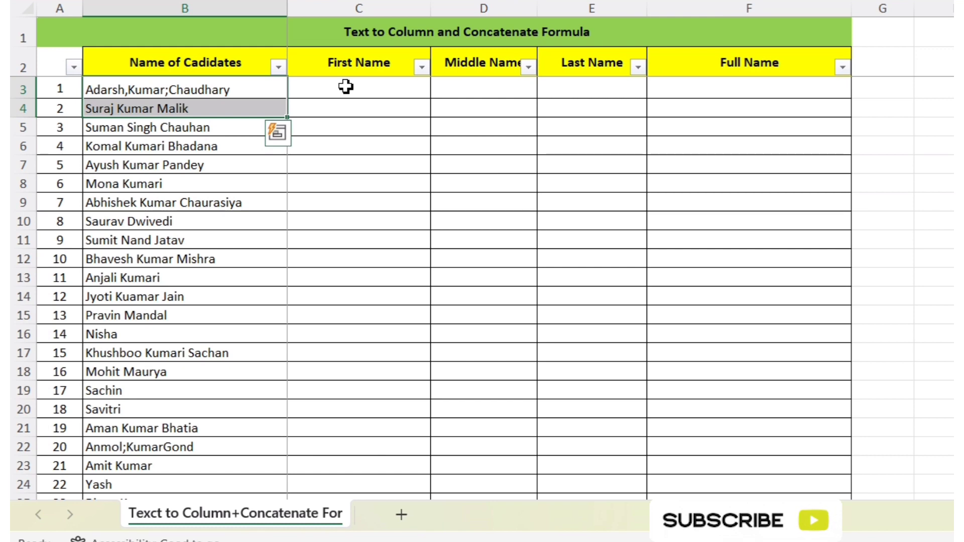
left_click(367, 96)
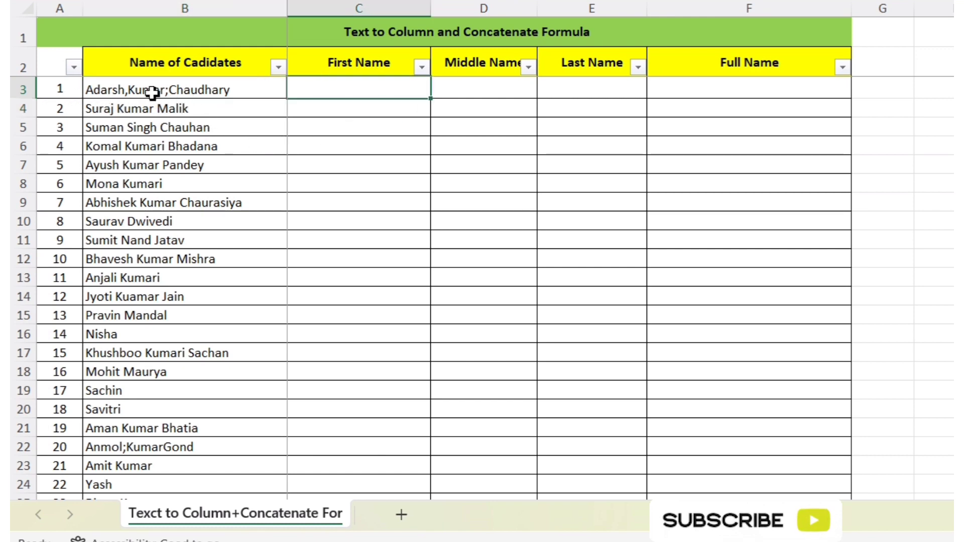
left_click_drag(152, 94, 529, 86)
left_click(341, 164)
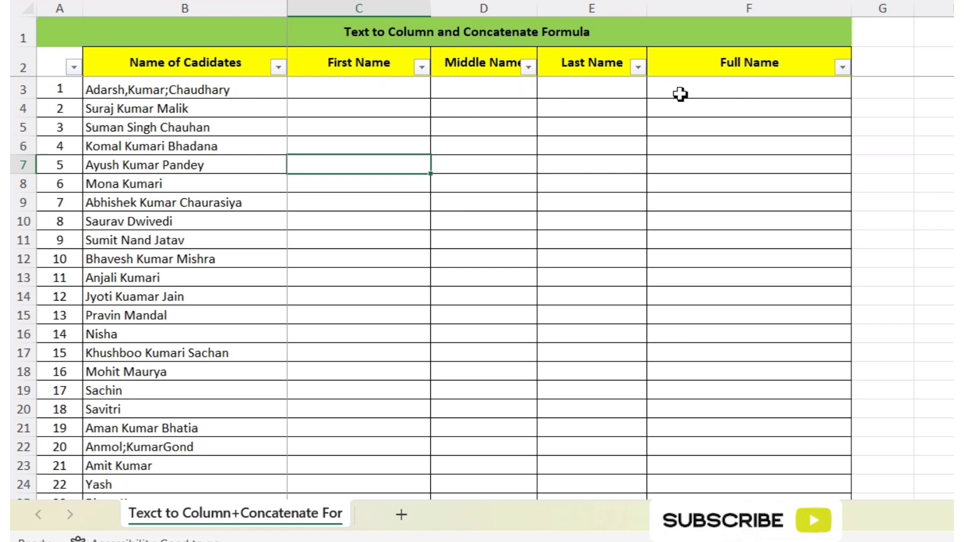
left_click_drag(695, 93, 723, 226)
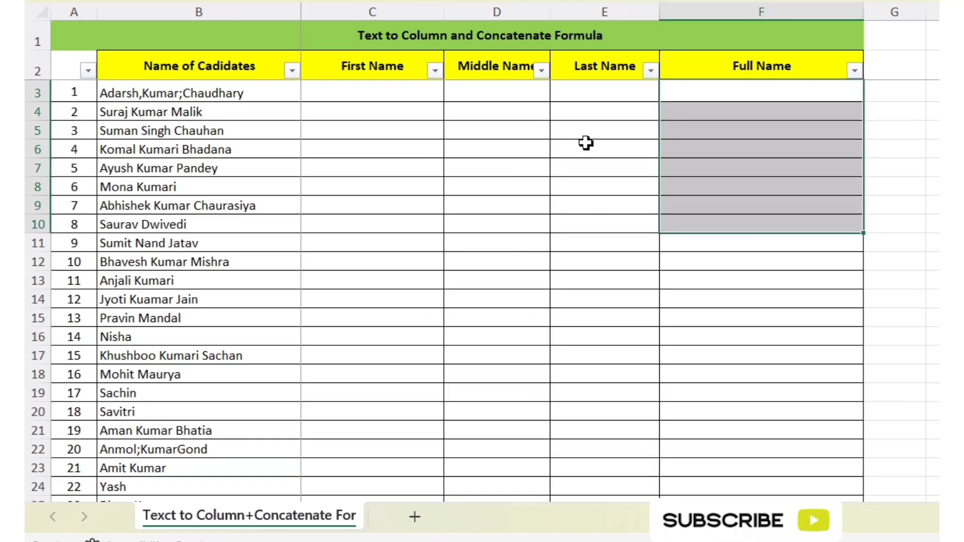
left_click(572, 134)
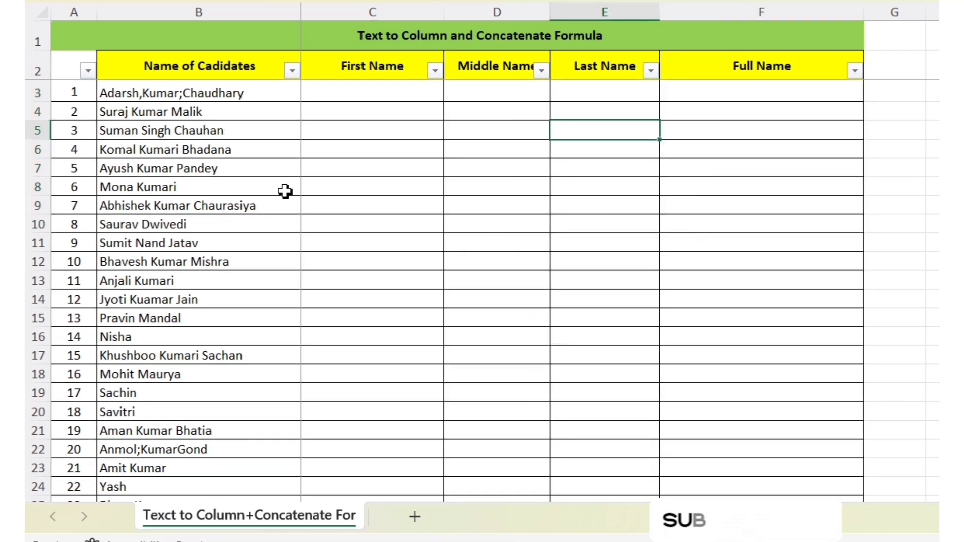
- Copy the candidate names in B3:B37 into the First Name column starting at C3, and fit column C's width to them
left_click(156, 95)
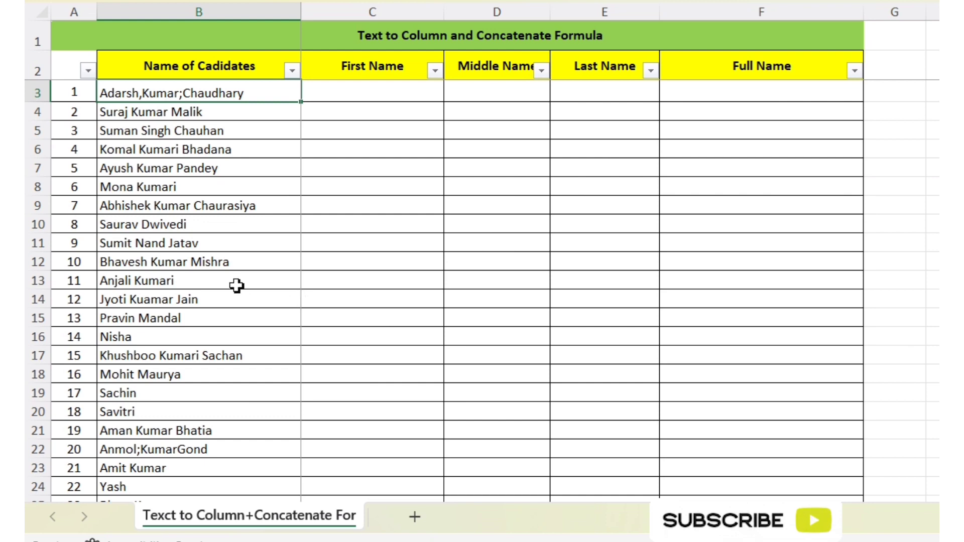
left_click_drag(243, 93, 245, 465)
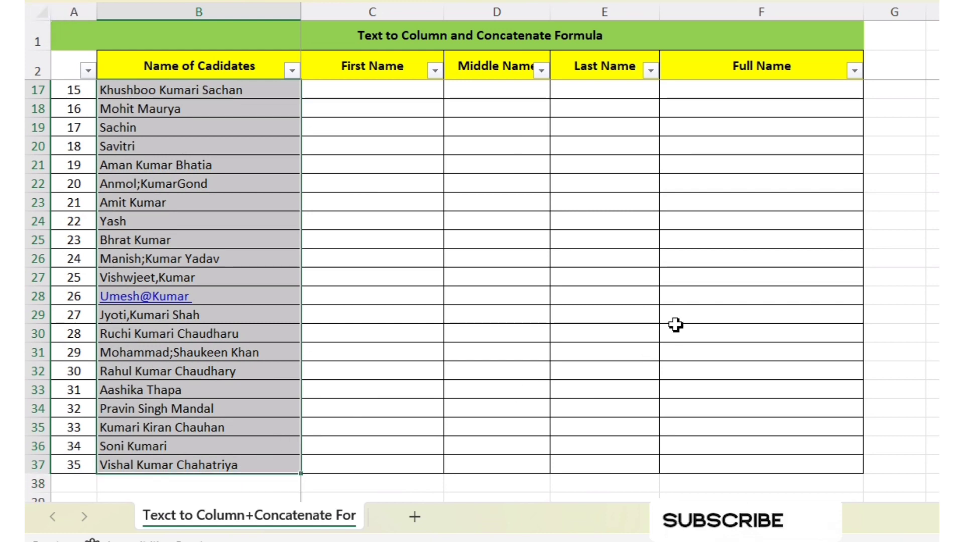
scroll(477, 301, "up", 5)
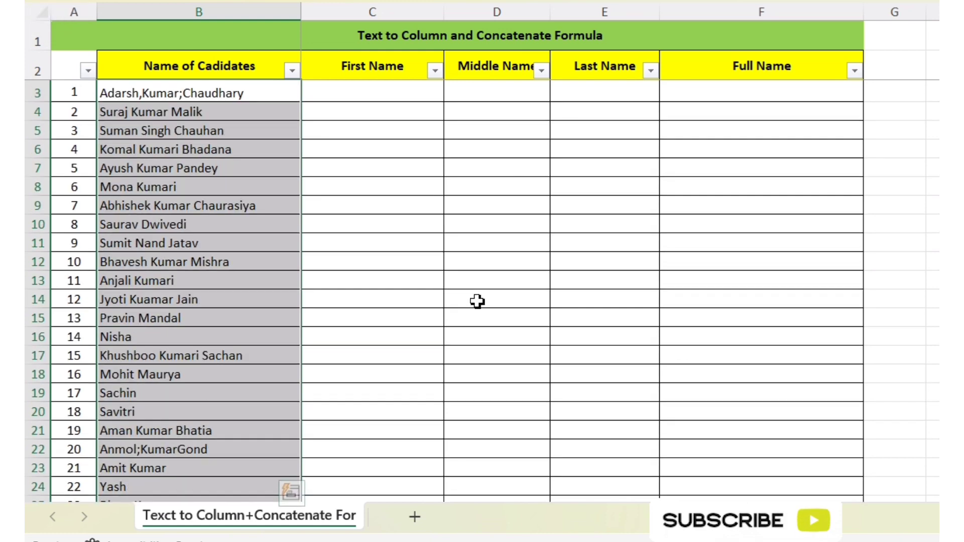
key("ctrl+c")
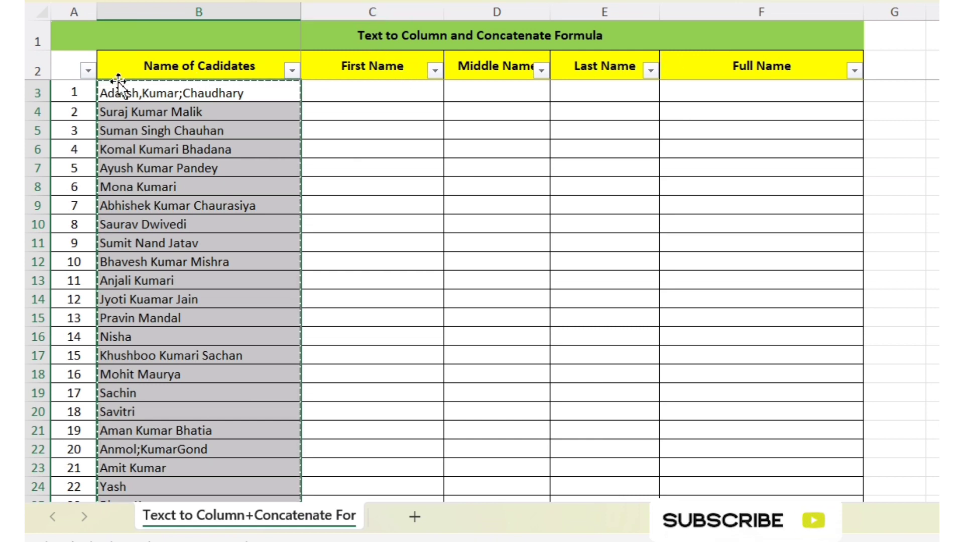
left_click(363, 89)
key("ctrl+v")
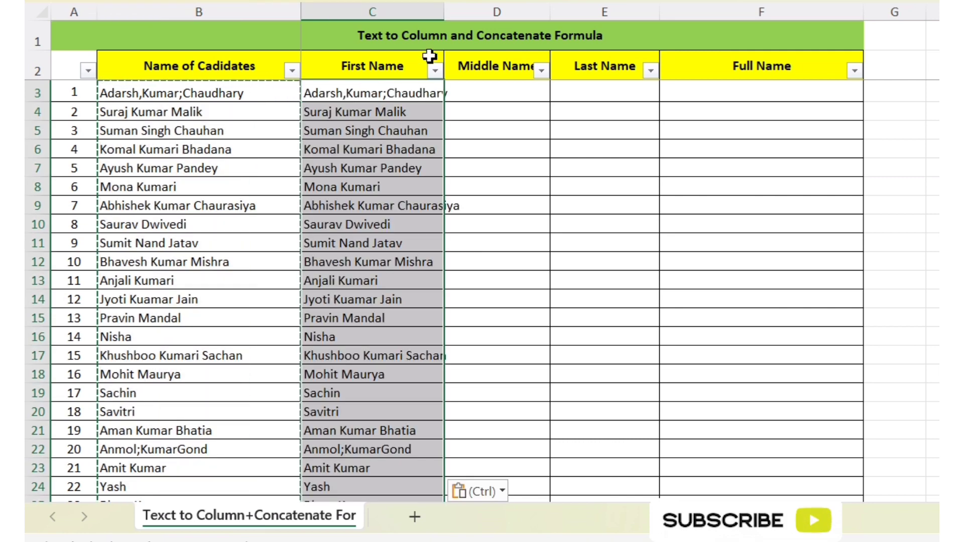
double_click(444, 7)
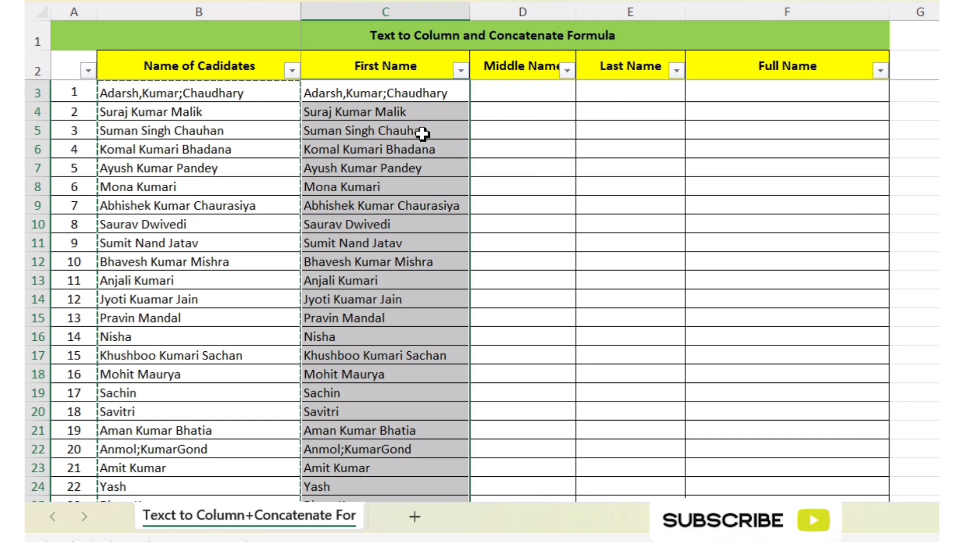
left_click(610, 156)
- Open the Text to Columns wizard for the copied names in C3:C37
left_click(400, 91)
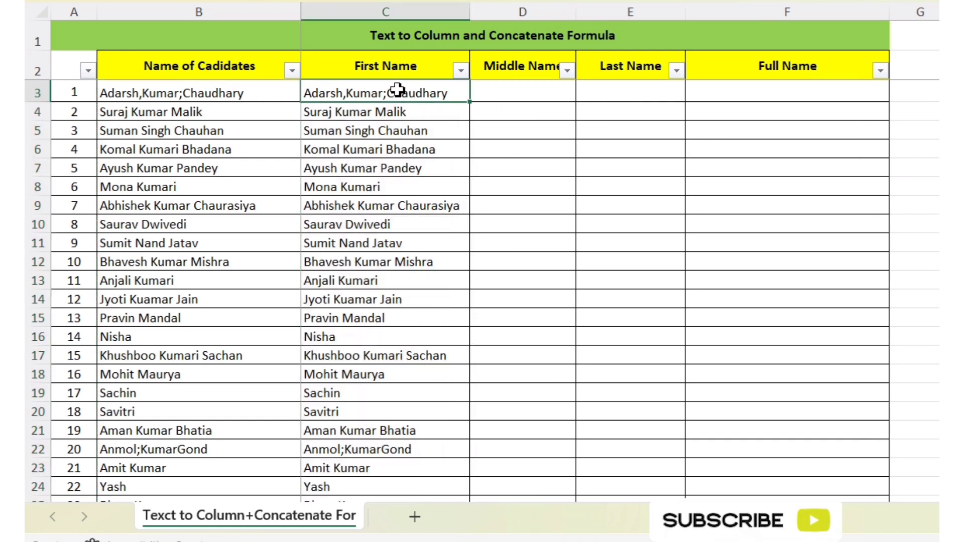
left_click_drag(397, 91, 426, 460)
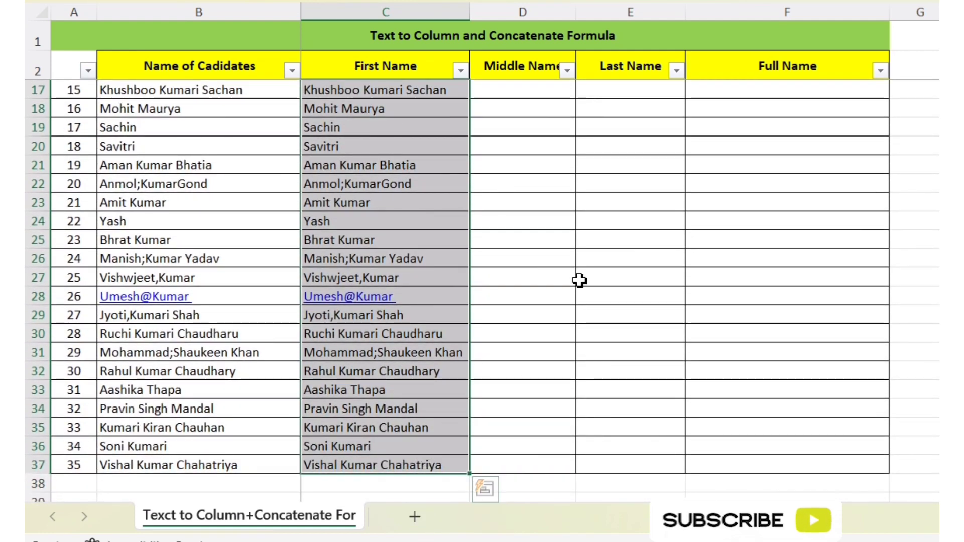
scroll(579, 280, "up", 5)
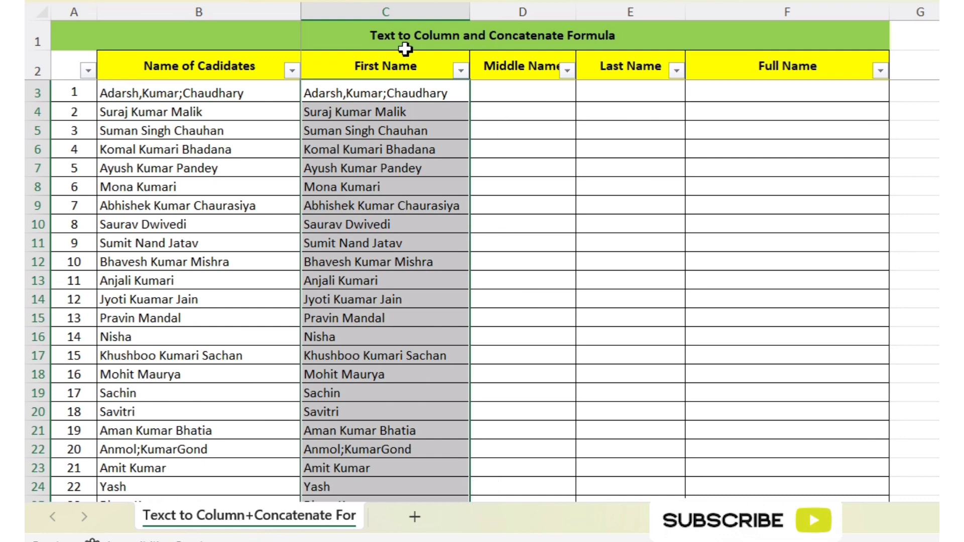
key("ctrl+c")
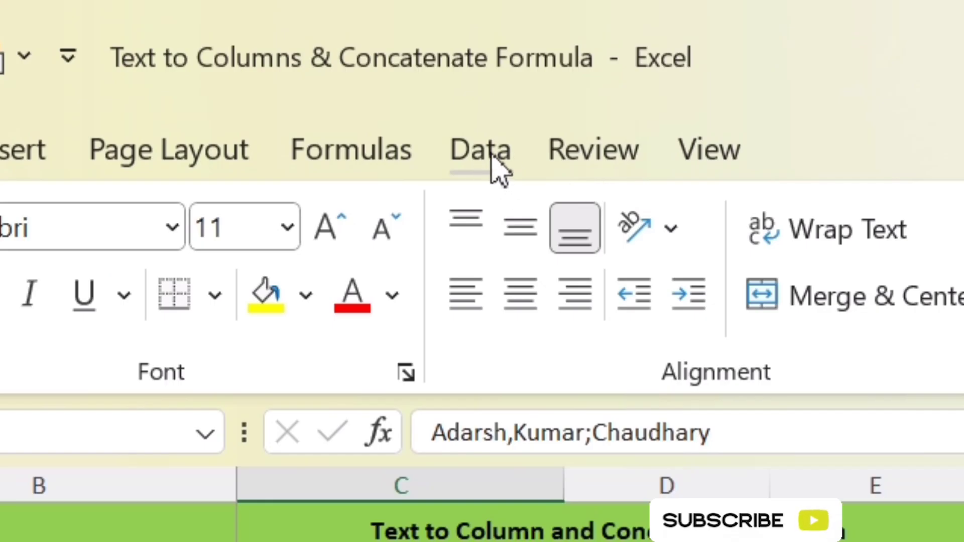
left_click(493, 158)
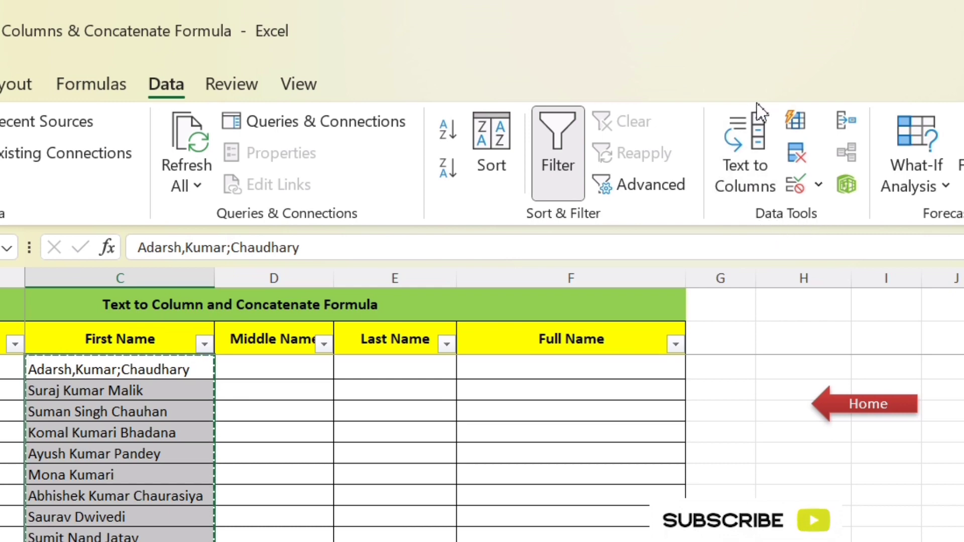
left_click(743, 198)
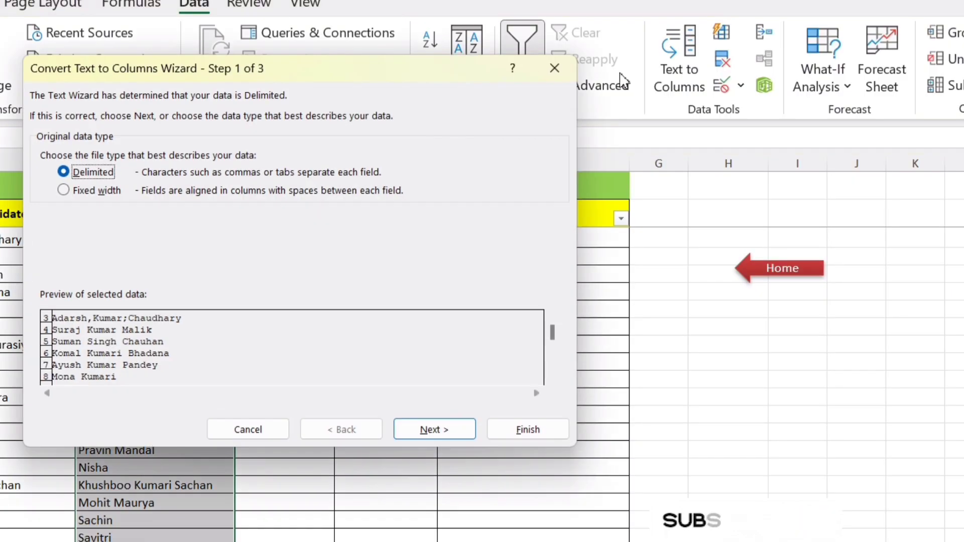
- Review the preview of the selected names and proceed to the delimiter settings with the Delimited data type
left_click_drag(356, 76, 716, 25)
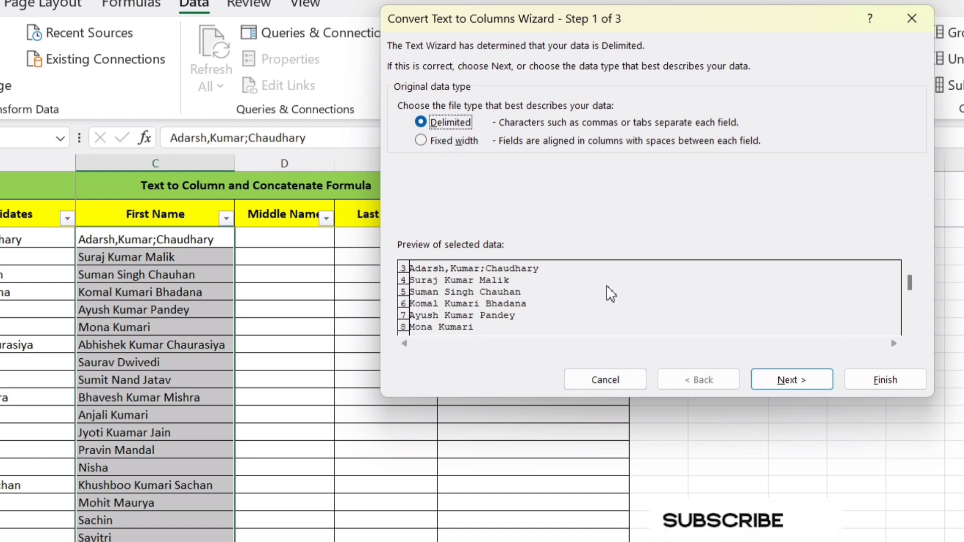
left_click_drag(911, 293, 910, 304)
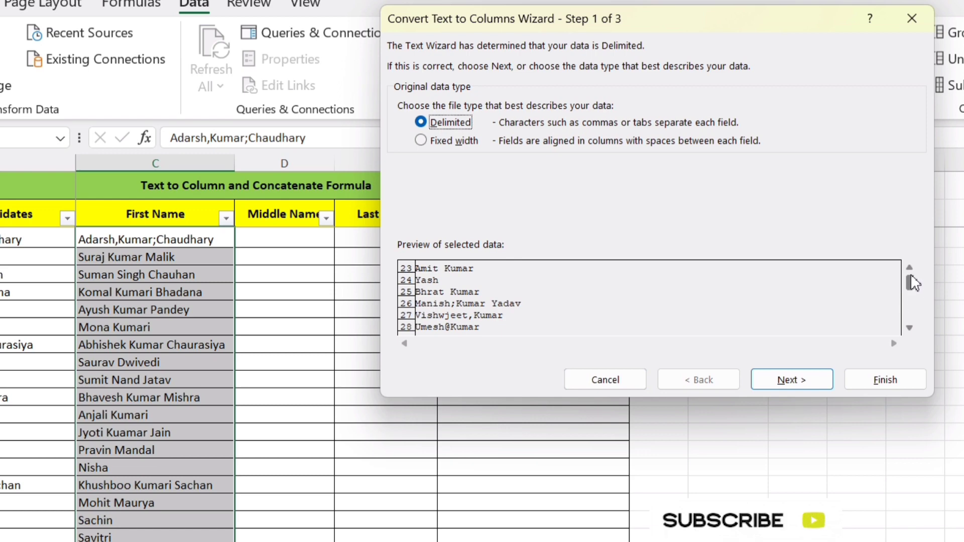
left_click_drag(911, 281, 910, 325)
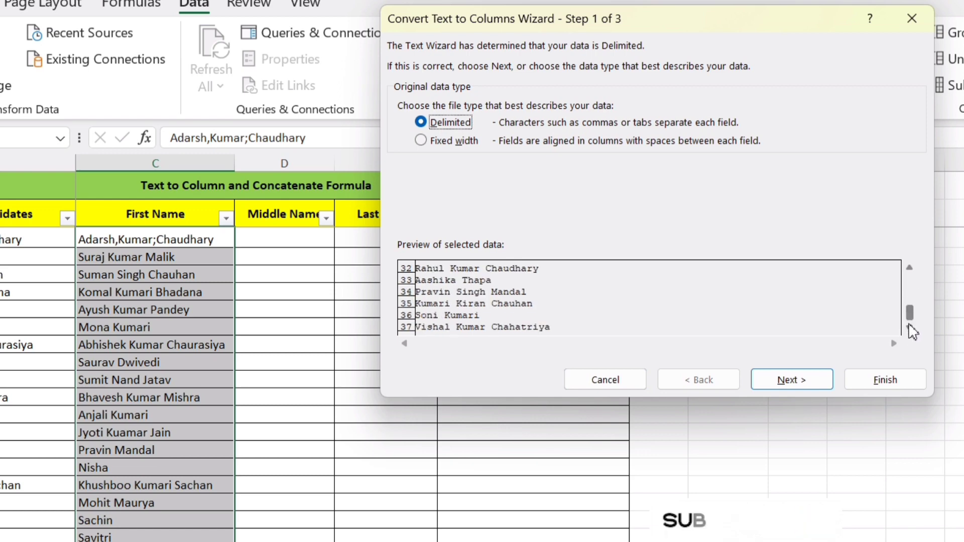
left_click(912, 272)
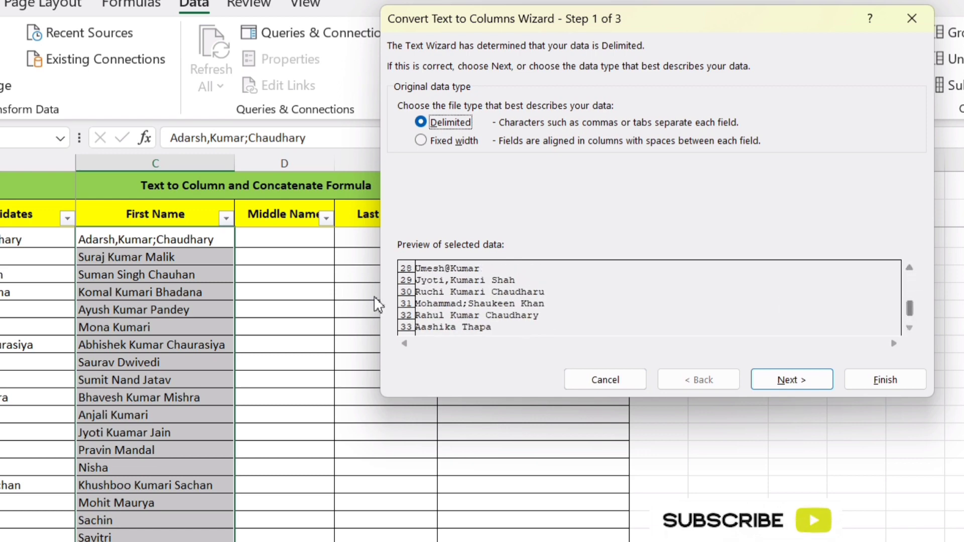
left_click(788, 382)
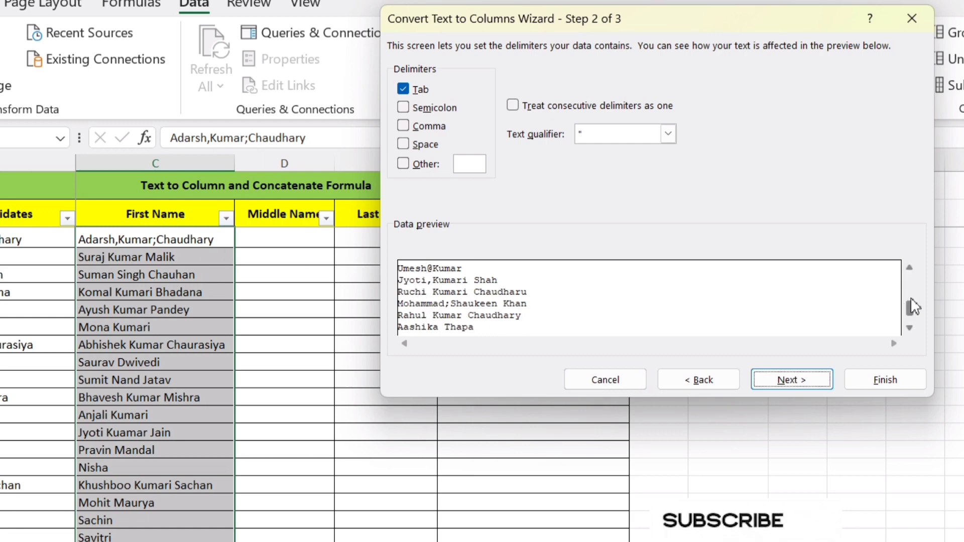
- Add Semicolon to the Tab delimiter and check how the names split throughout the data preview
left_click_drag(910, 307, 909, 273)
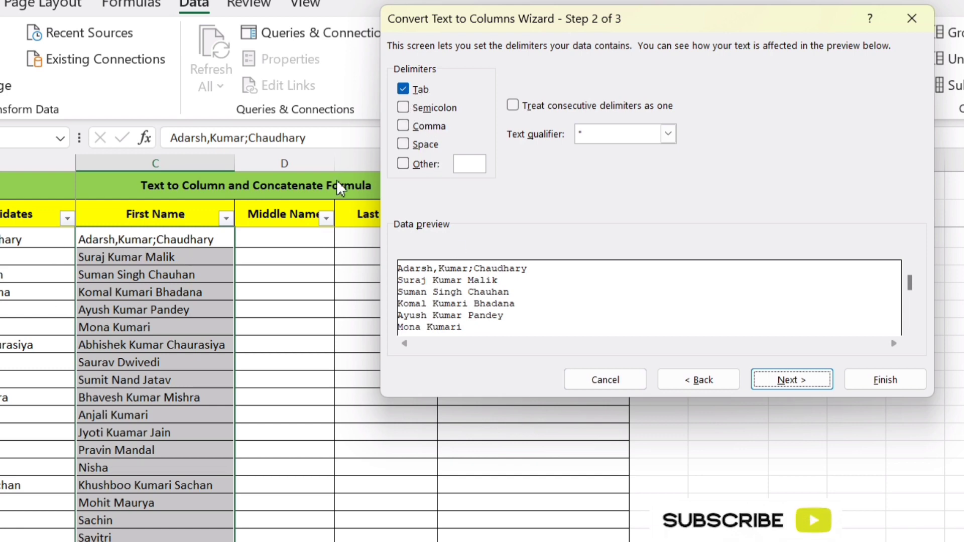
left_click(404, 107)
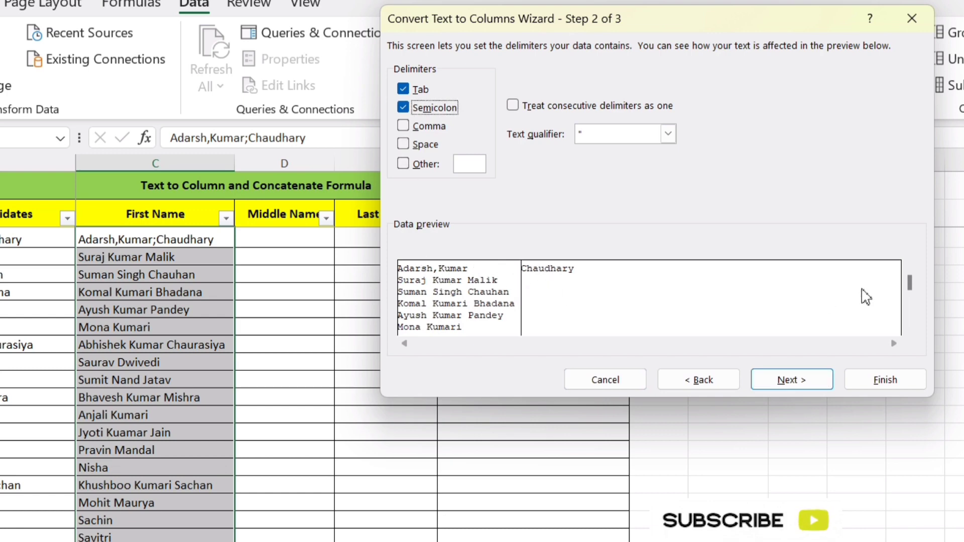
left_click_drag(909, 282, 910, 317)
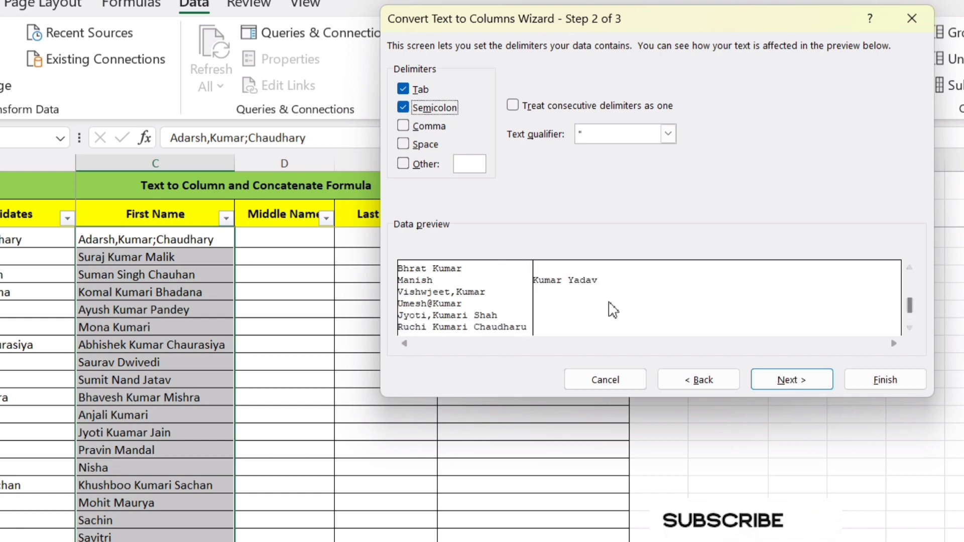
left_click(912, 289)
left_click(911, 279)
left_click(911, 279)
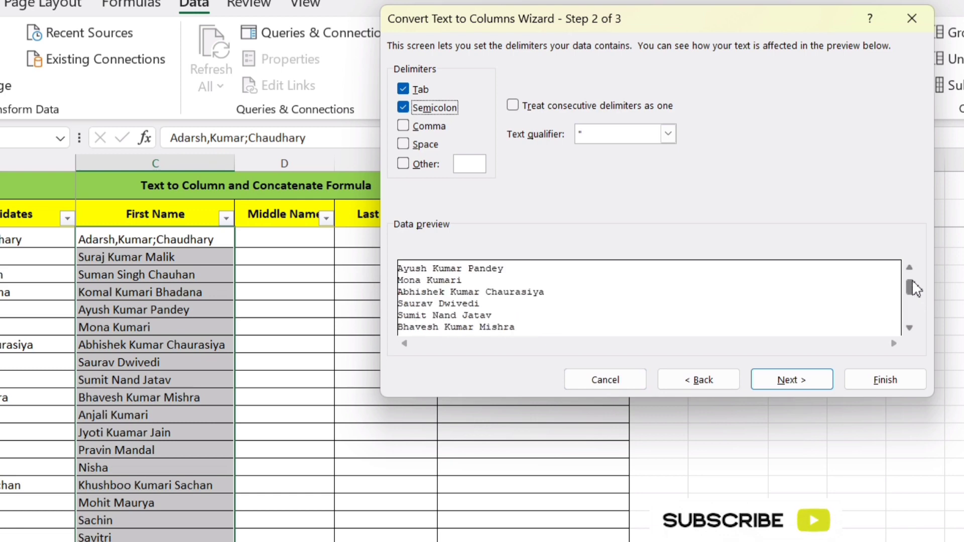
left_click(912, 271)
left_click(911, 271)
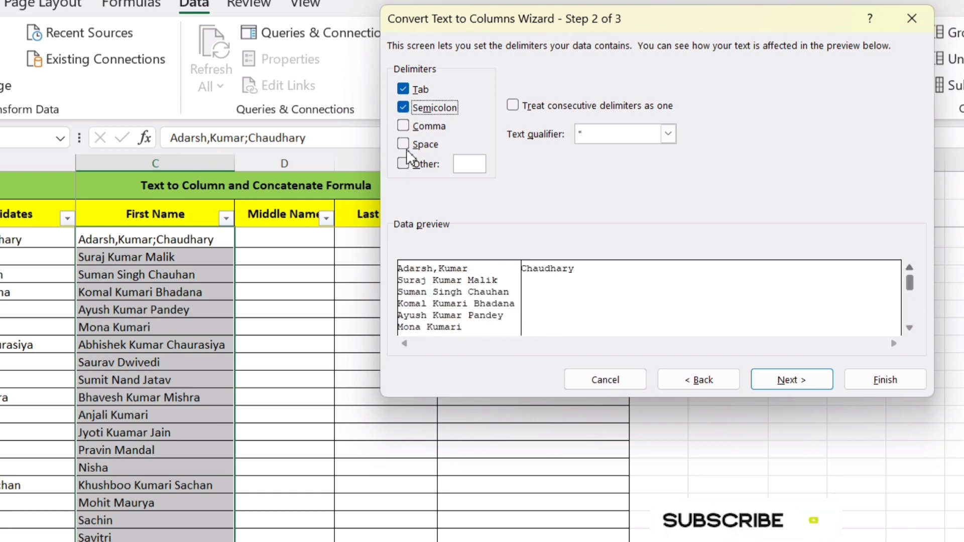
- Add Comma and Space as delimiters and check the resulting name split throughout the data preview
left_click(410, 127)
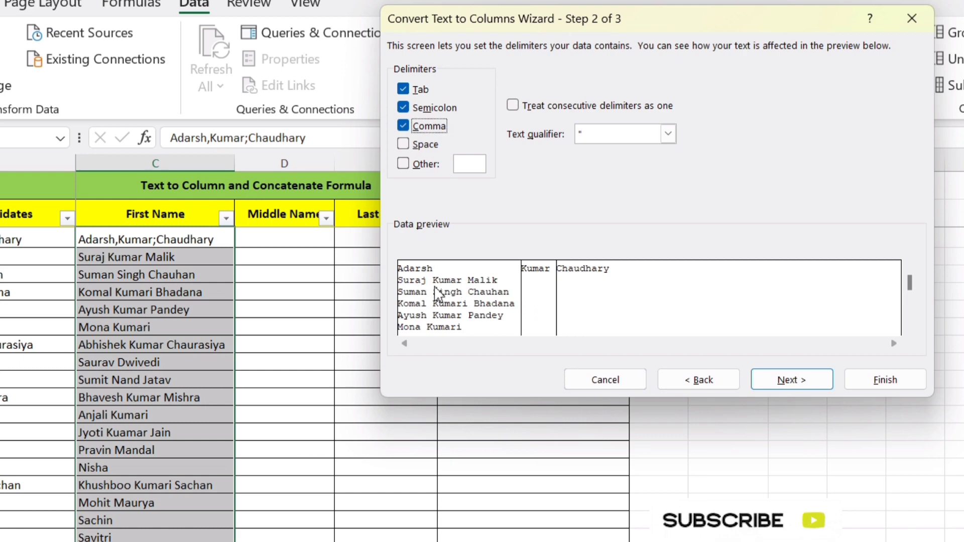
left_click(408, 144)
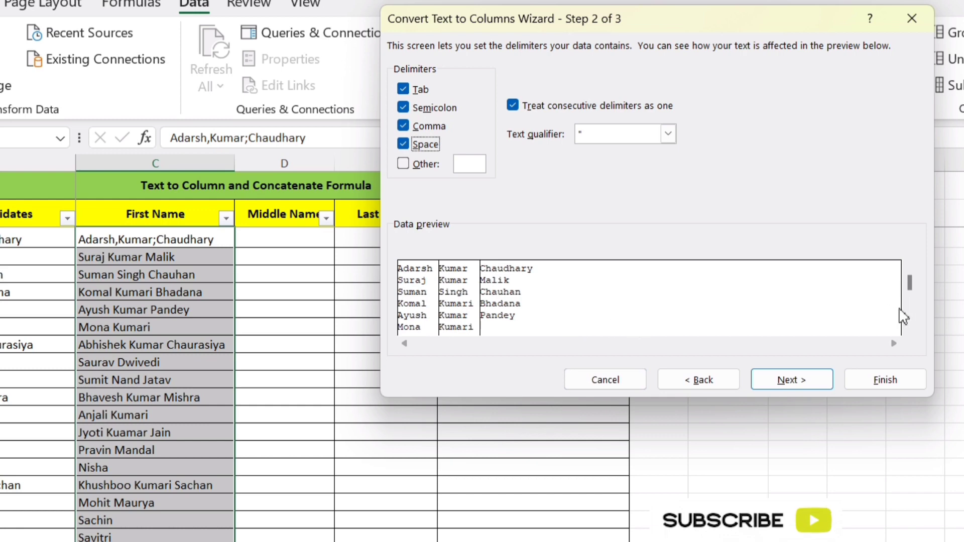
left_click(909, 329)
left_click(909, 330)
left_click(909, 329)
left_click(909, 329)
left_click(909, 329)
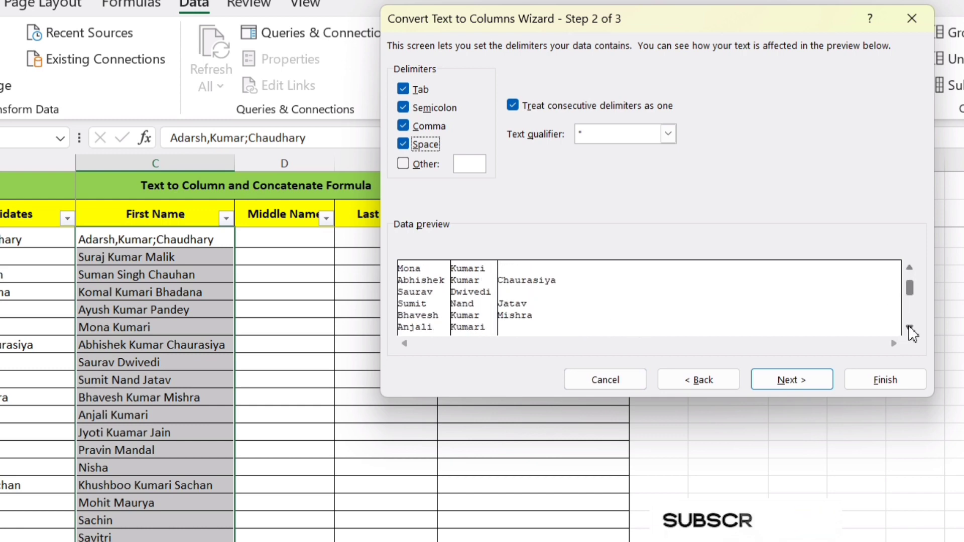
left_click(909, 329)
left_click(909, 329)
left_click(909, 330)
left_click(910, 329)
left_click(909, 329)
left_click(909, 329)
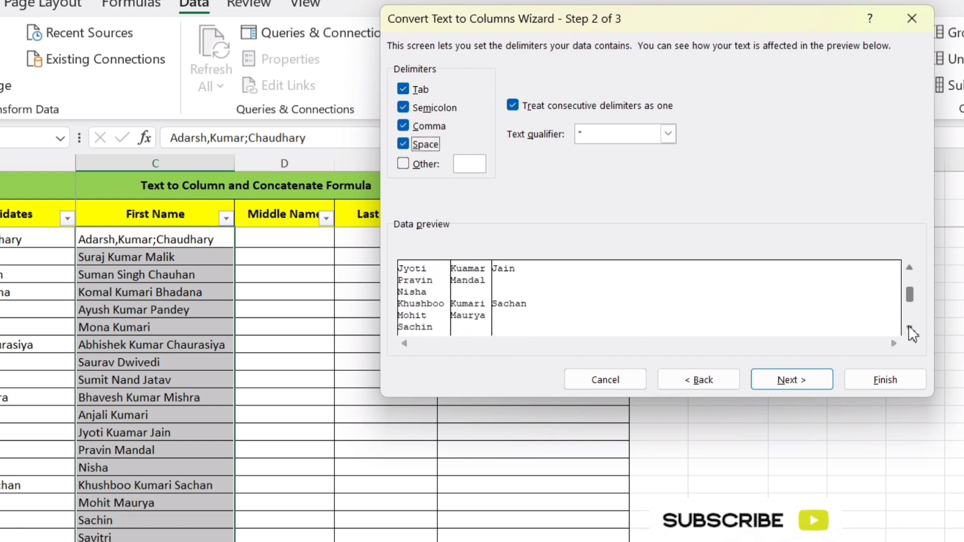
left_click(910, 329)
left_click(909, 330)
left_click(909, 329)
left_click(909, 329)
left_click(909, 330)
left_click(909, 329)
left_click(909, 329)
left_click(909, 329)
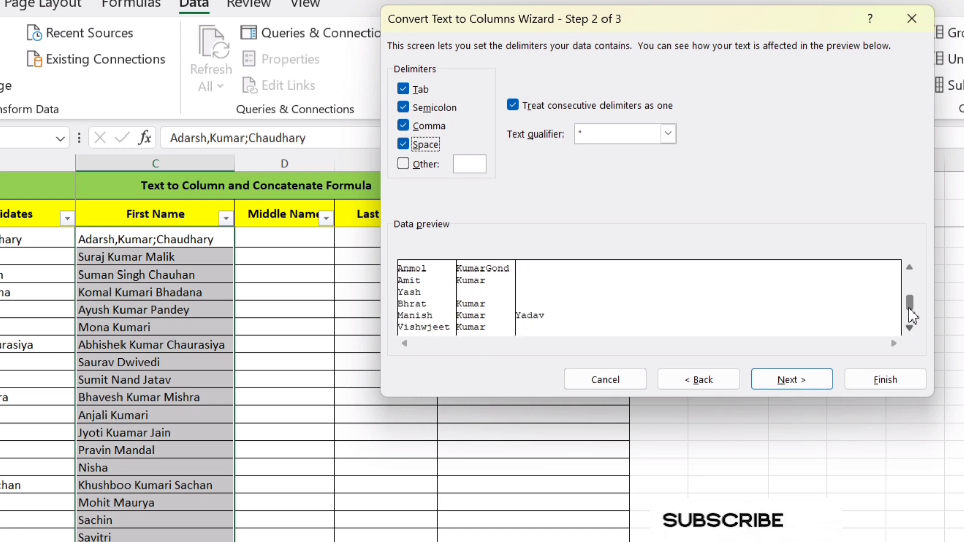
left_click_drag(908, 271, 909, 271)
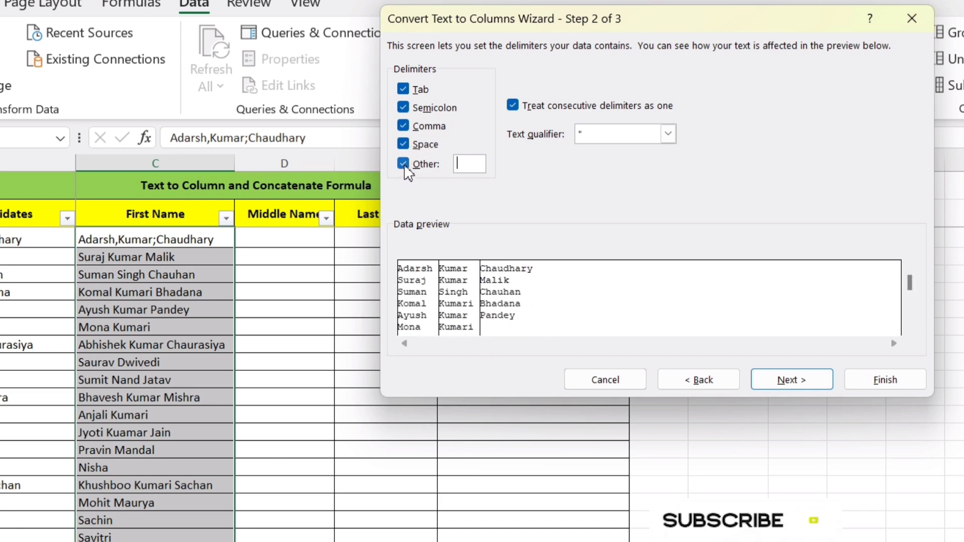
- Set @ as the Other delimiter and check the split of the remaining names in the data preview
left_click(465, 169)
type("@")
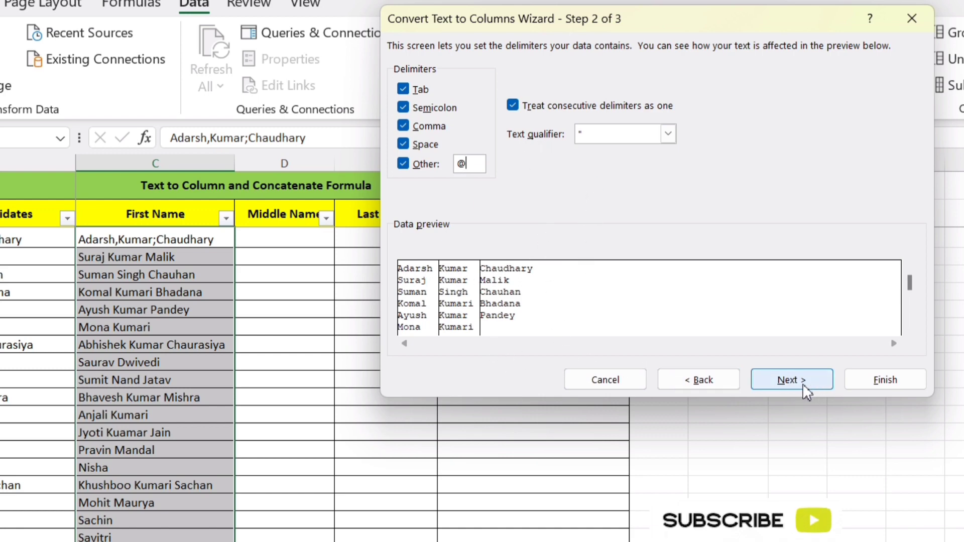
left_click(909, 329)
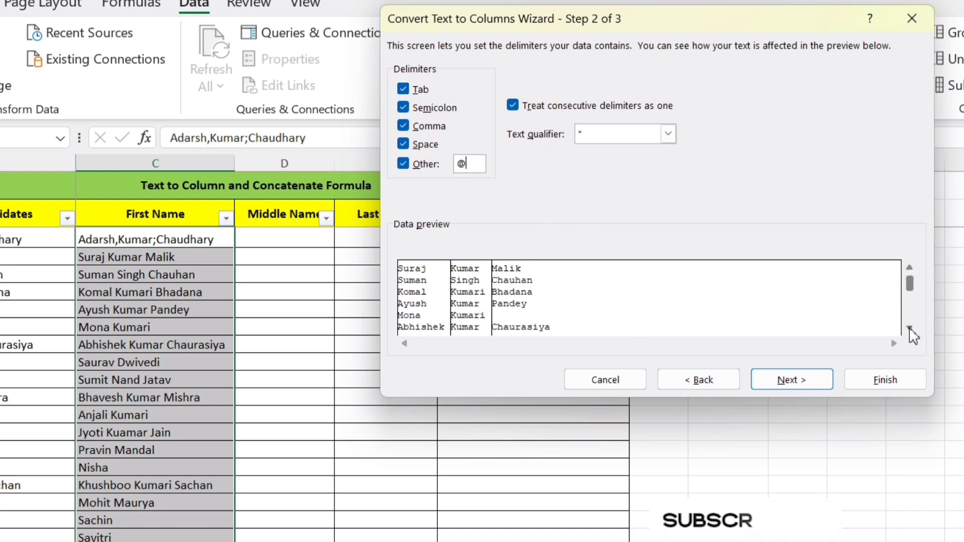
left_click(909, 328)
left_click(909, 328)
left_click(909, 328)
left_click(910, 329)
left_click(909, 328)
left_click(910, 328)
left_click(910, 328)
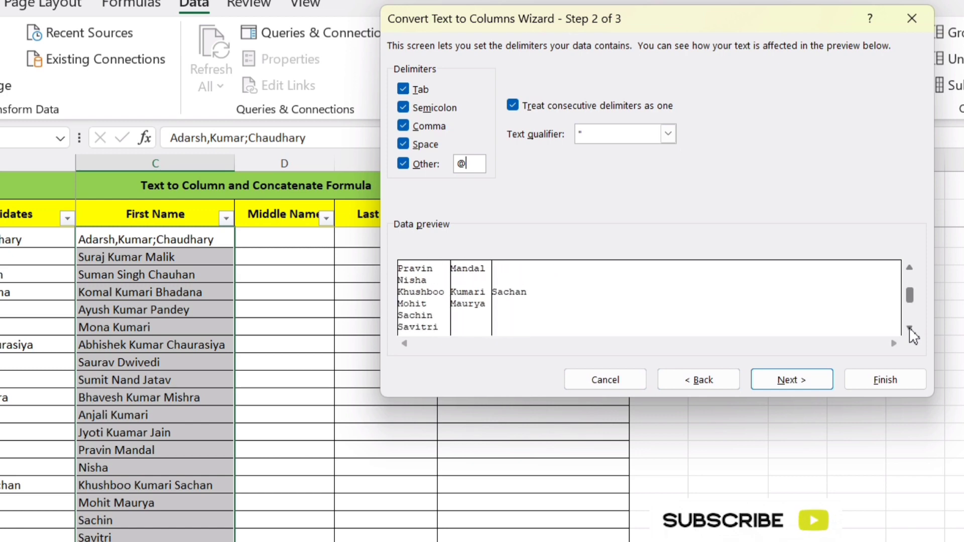
left_click(910, 328)
left_click(909, 328)
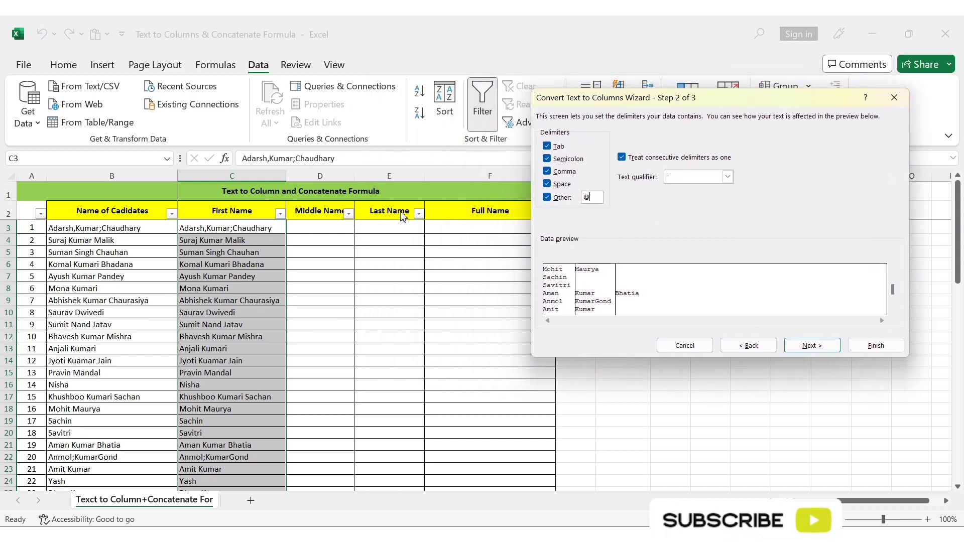
- Complete the conversion with the General column format and destination $C$3, replacing the existing data
left_click_drag(658, 102, 556, 111)
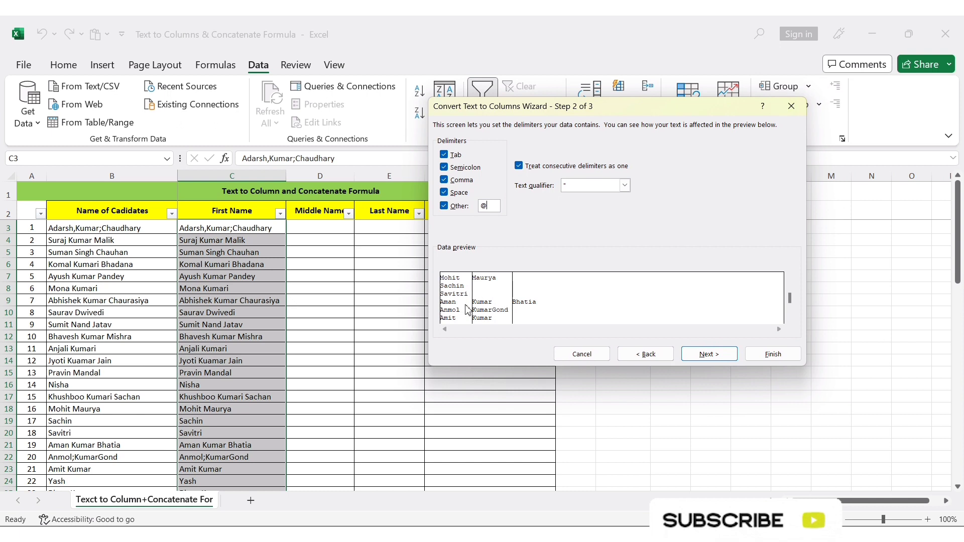
left_click(709, 355)
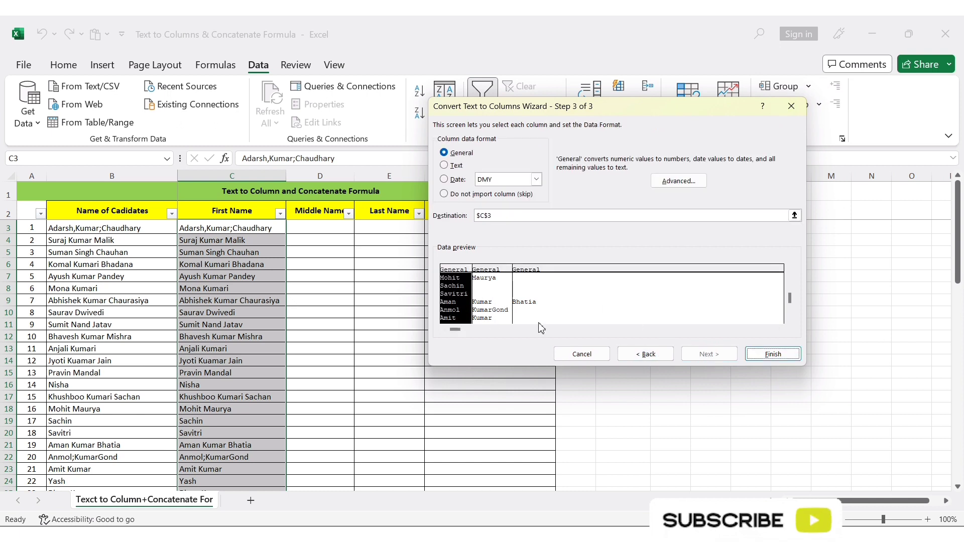
left_click(772, 355)
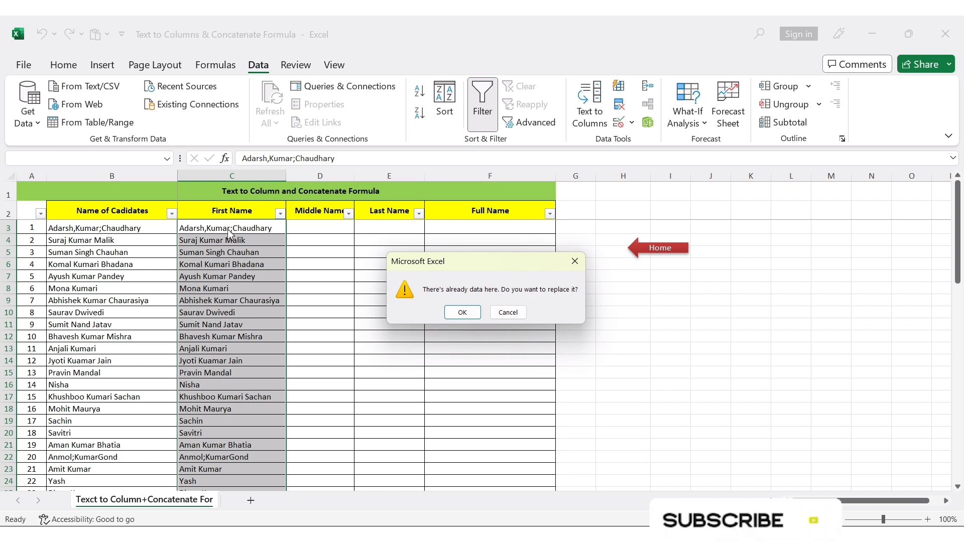
left_click(461, 312)
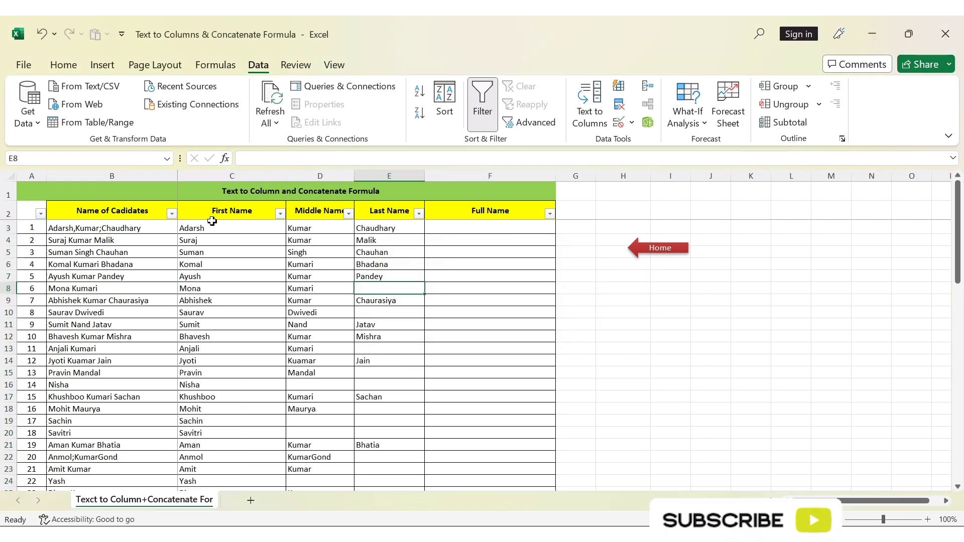
- Review the split names under First Name, Middle Name and Last Name down to the end of the list
left_click(213, 227)
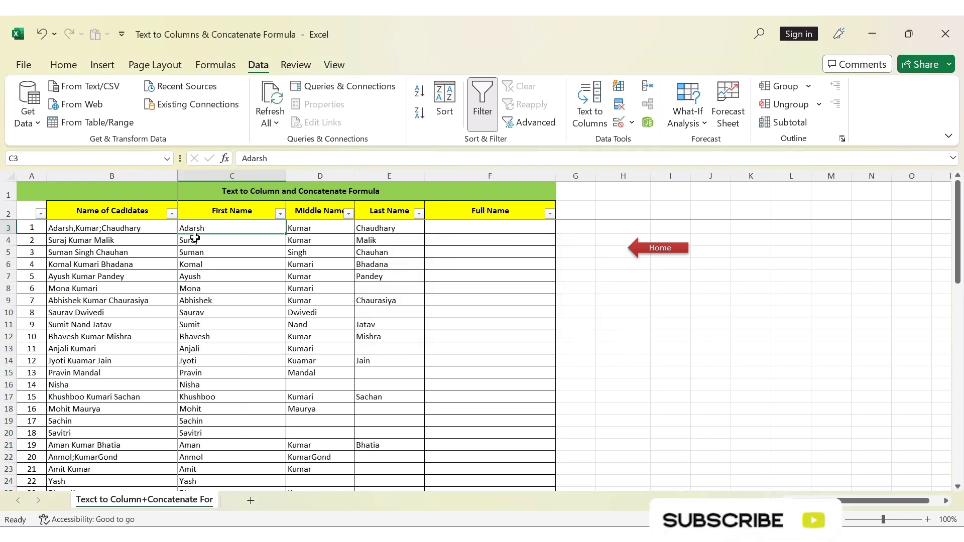
left_click(232, 208)
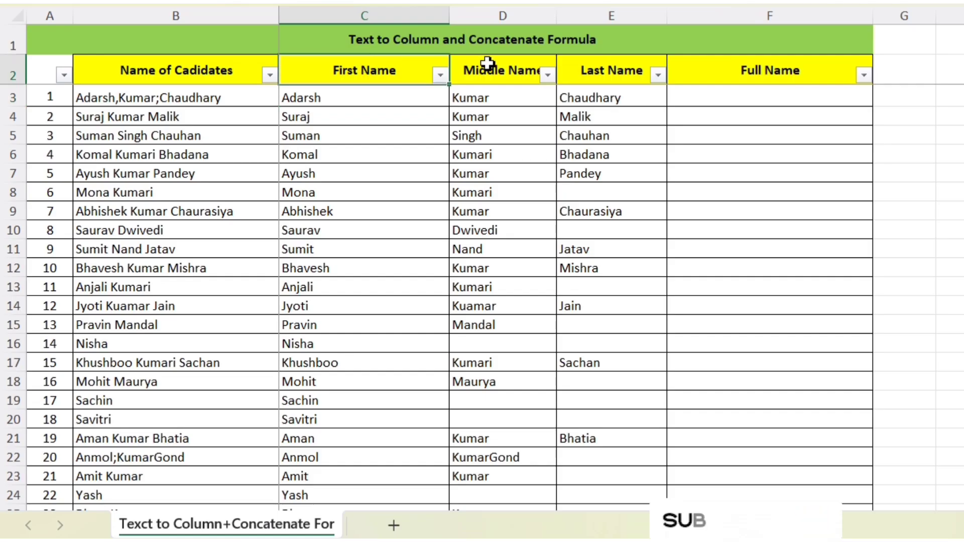
left_click(311, 208)
left_click(379, 208)
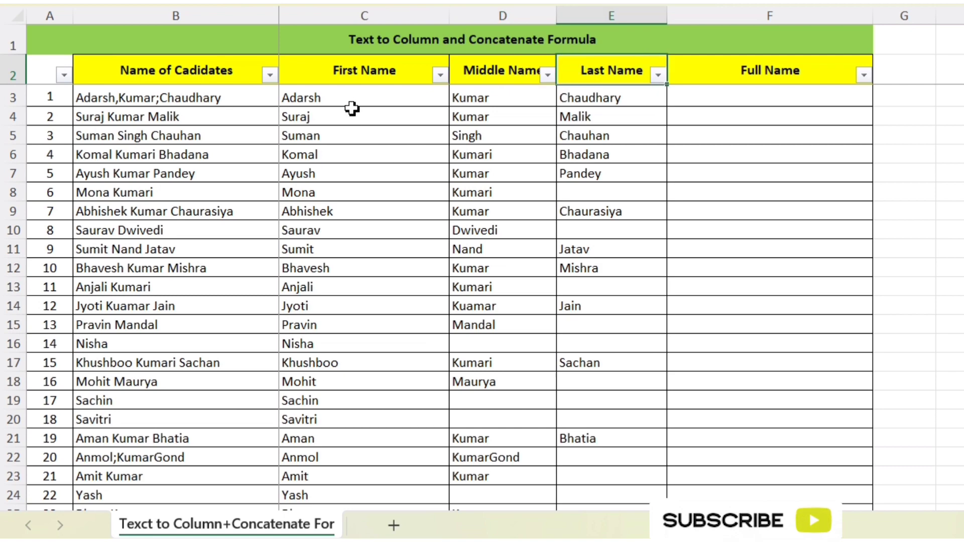
left_click_drag(352, 100, 355, 132)
scroll(521, 239, "down", 3)
scroll(517, 251, "down", 5)
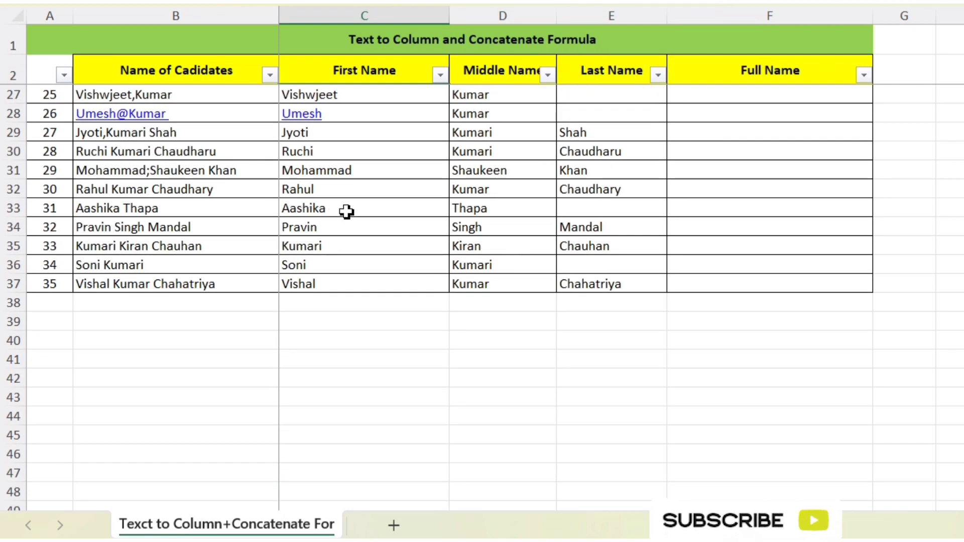
scroll(346, 216, "up", 2)
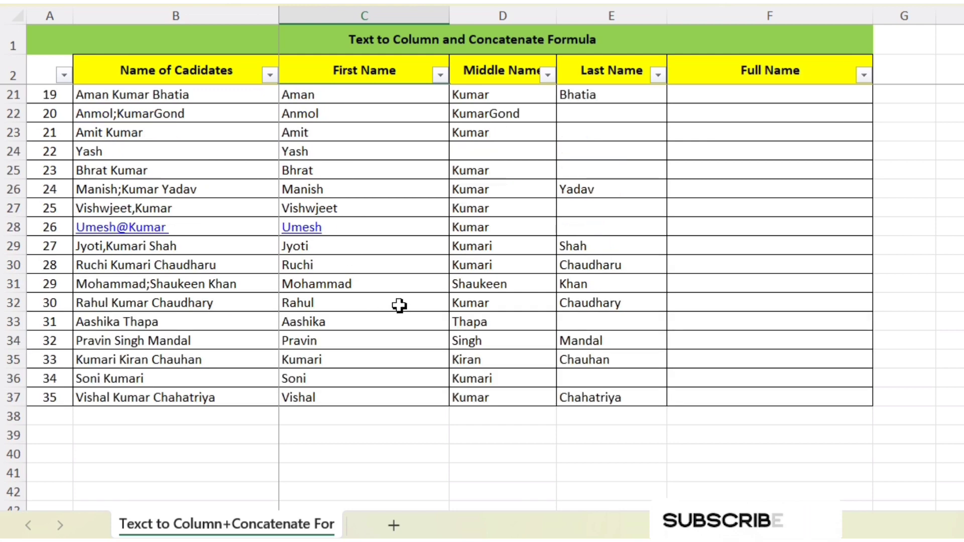
scroll(461, 271, "up", 6)
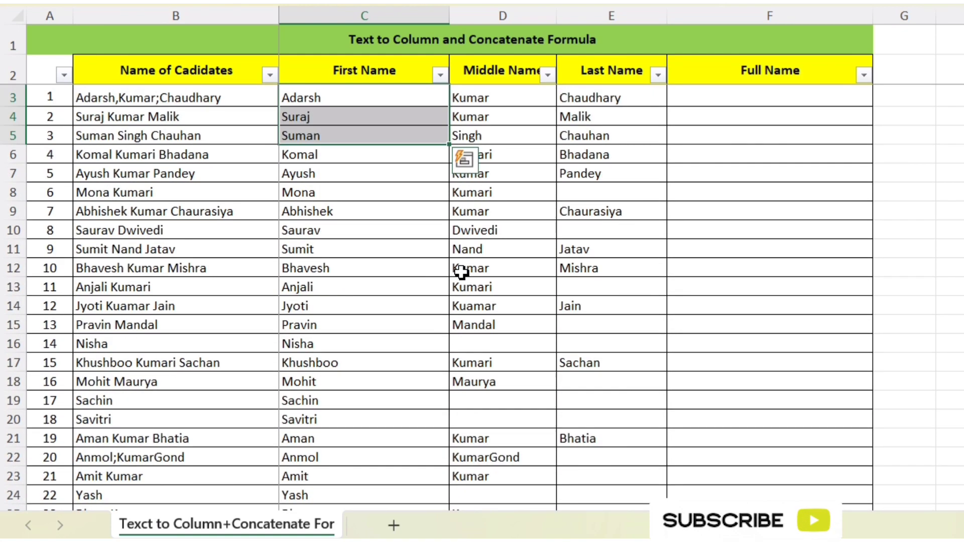
left_click(598, 236)
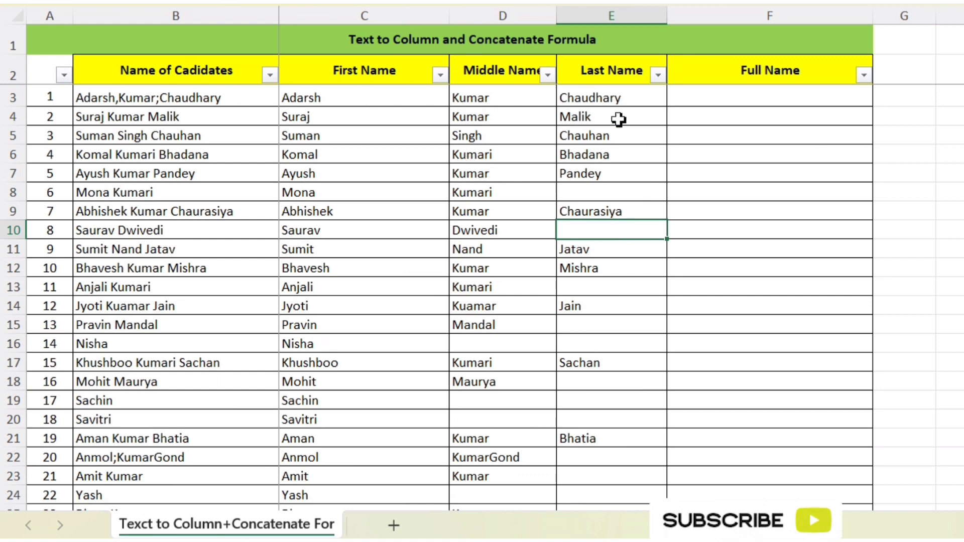
- Compare the original candidate name in B3 with its separated parts in C3, D3 and E3
left_click(161, 98)
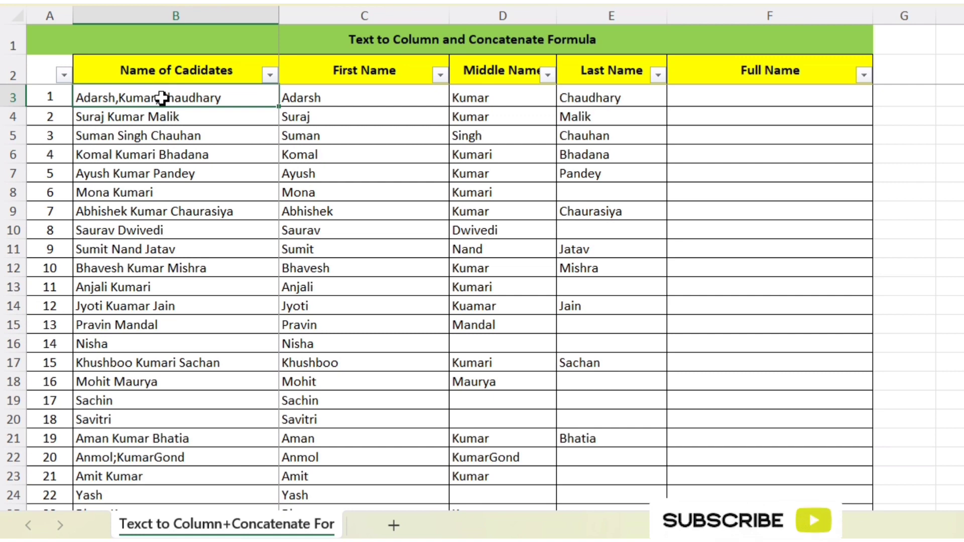
left_click(342, 98)
left_click(489, 98)
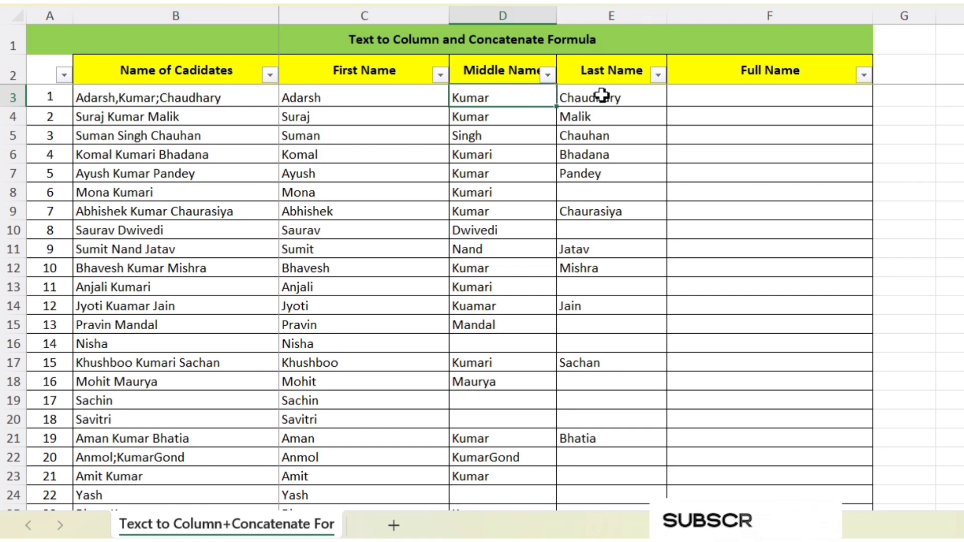
left_click(613, 98)
left_click(337, 99)
left_click(500, 94)
left_click(606, 101)
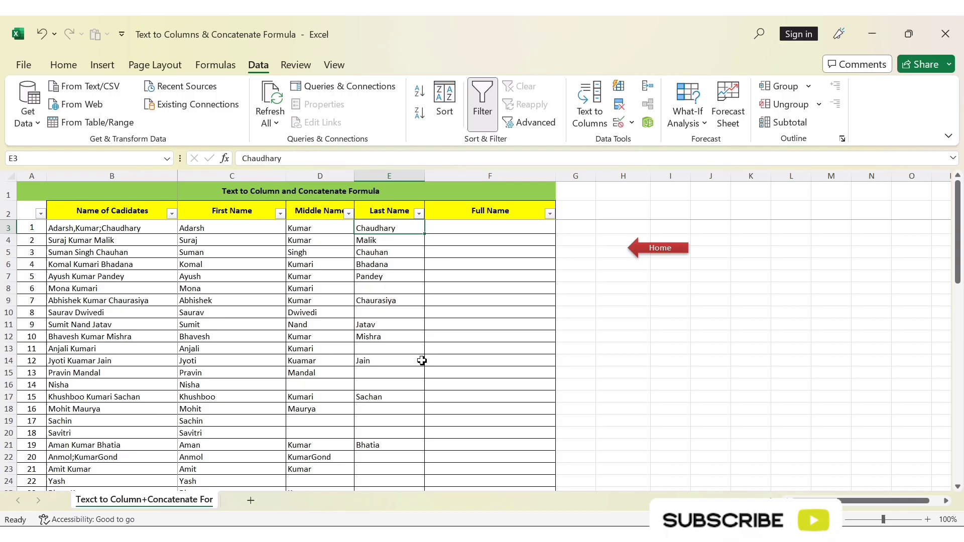
left_click(703, 230)
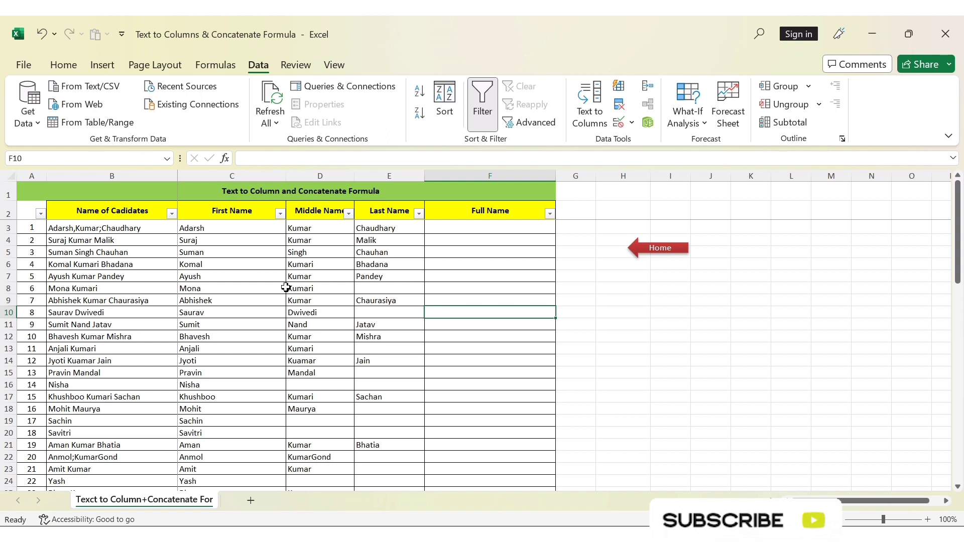
- Examine the name parts in C3:E3 and C4:E4 together with the empty Full Name cell F3
left_click_drag(220, 226, 384, 228)
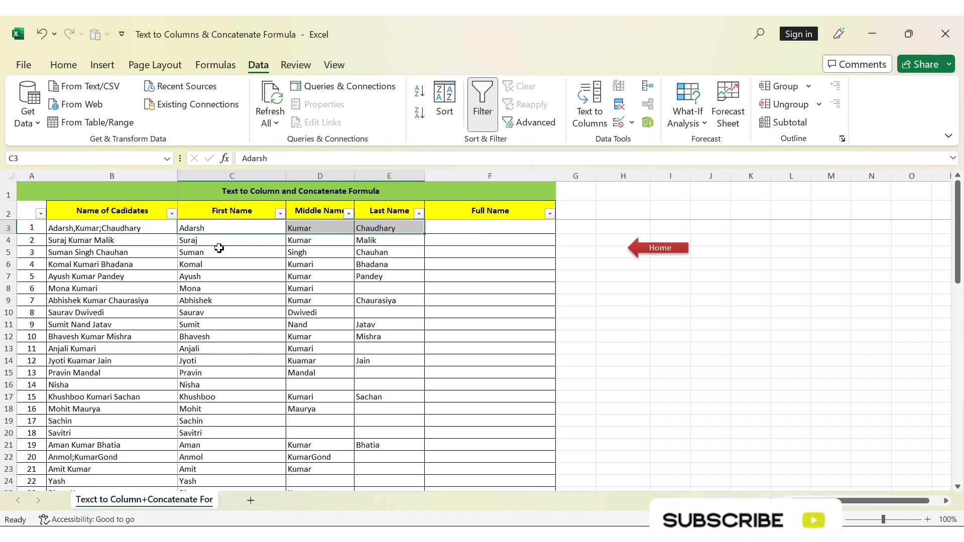
left_click_drag(227, 229, 366, 347)
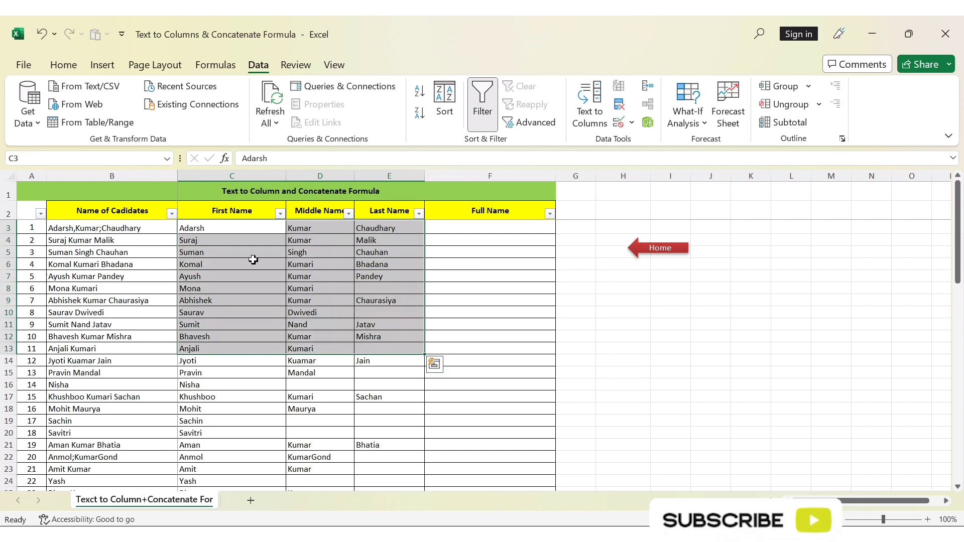
left_click_drag(228, 230, 363, 236)
left_click(232, 226)
left_click(314, 230)
left_click(390, 229)
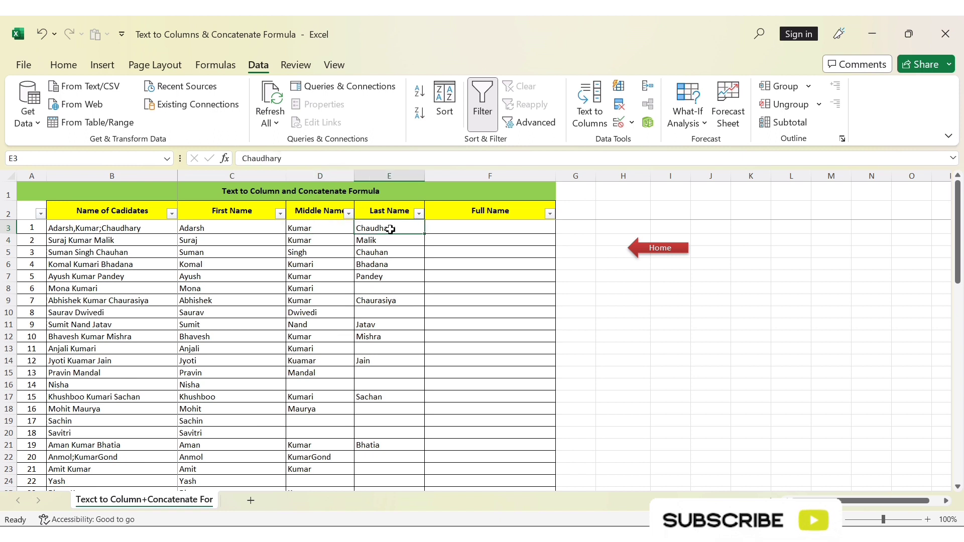
left_click_drag(243, 230, 386, 229)
left_click(505, 234)
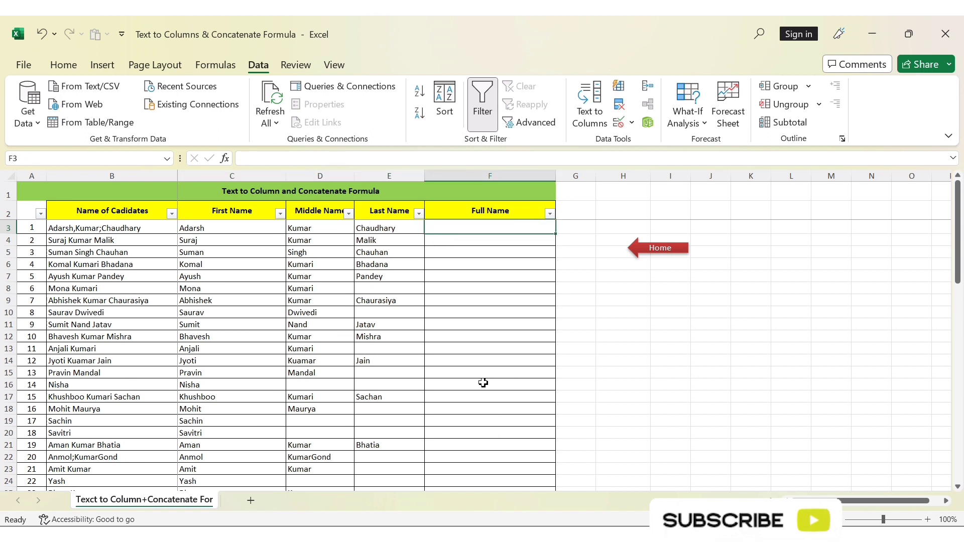
left_click_drag(188, 240, 388, 241)
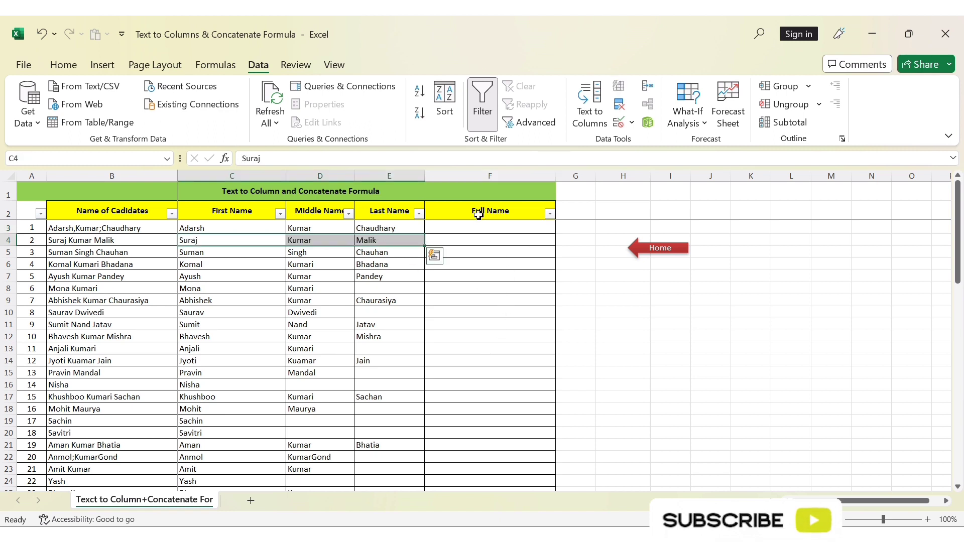
- Try to combine the name parts in F3 with =CONCATENATE(C3," ",D3," ",F3)
left_click(321, 265)
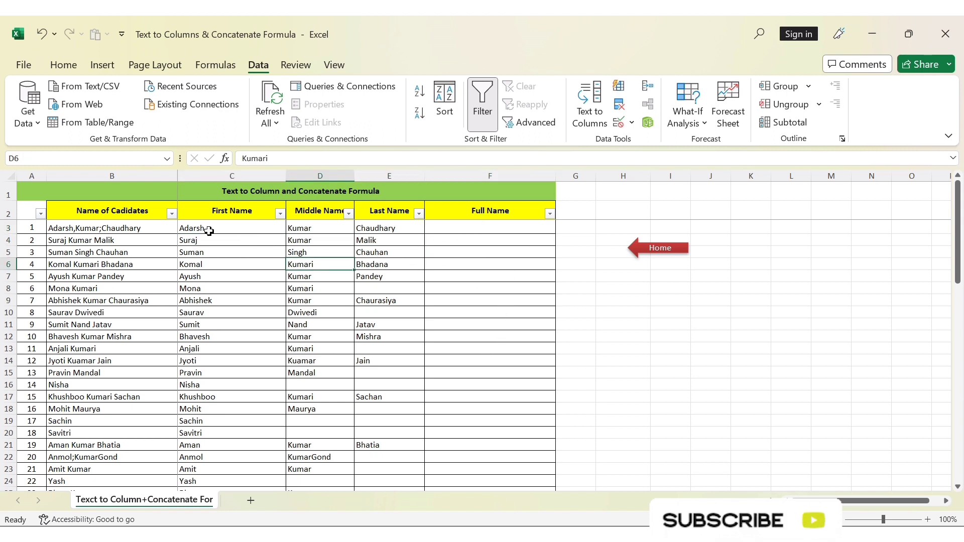
left_click(476, 231)
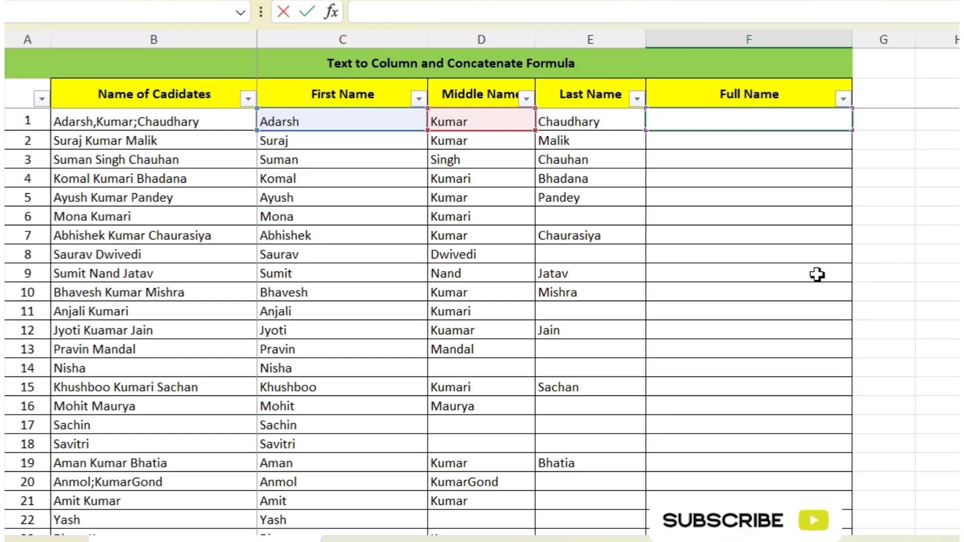
key("ctrl+Return")
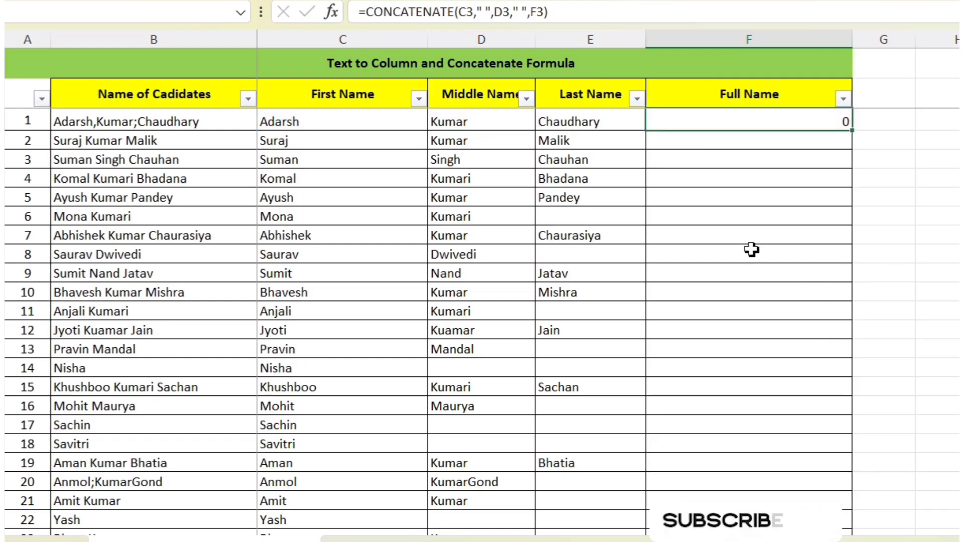
left_click(751, 237)
- Start a new CONCATENATE formula in F3 with the first name C3 followed by a space in quotes, " "
left_click(734, 120)
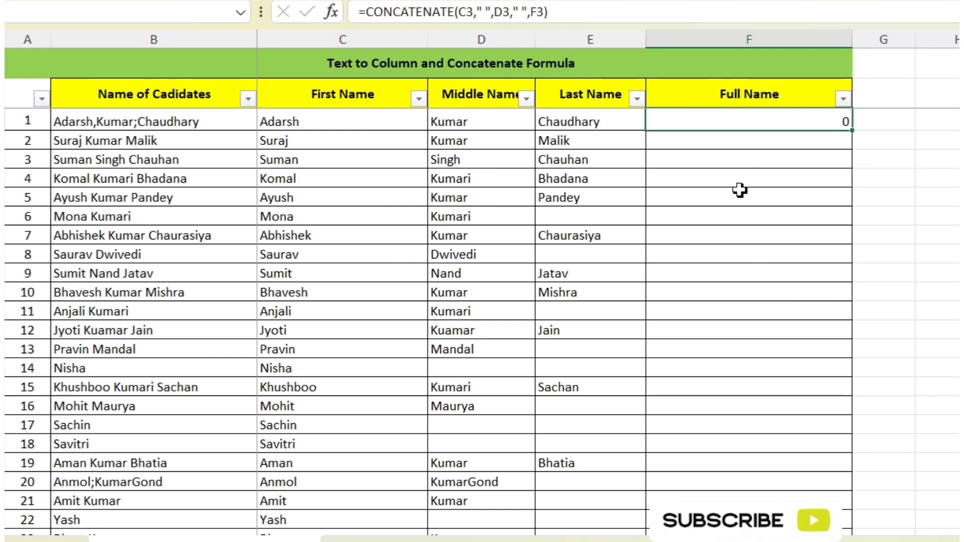
type("=conc")
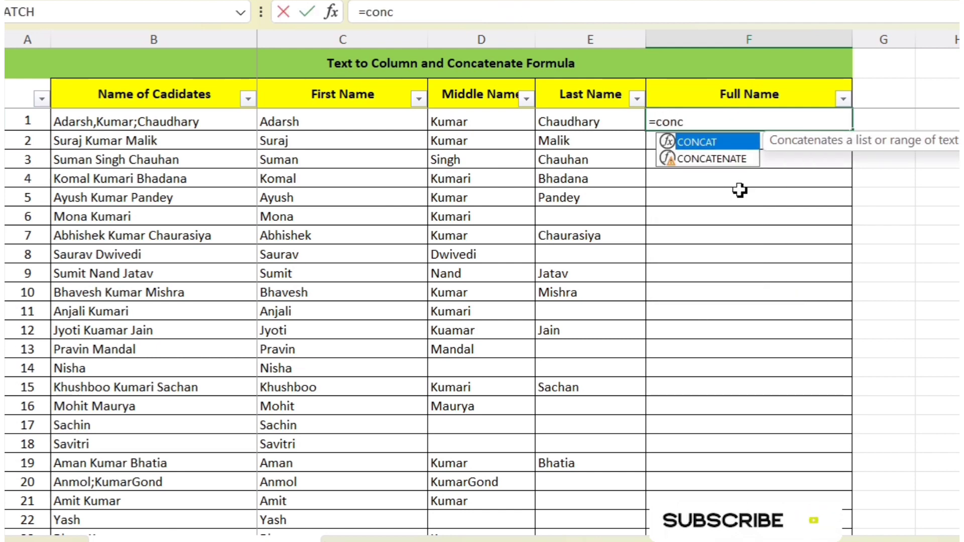
type("a")
key("Down")
key("Tab")
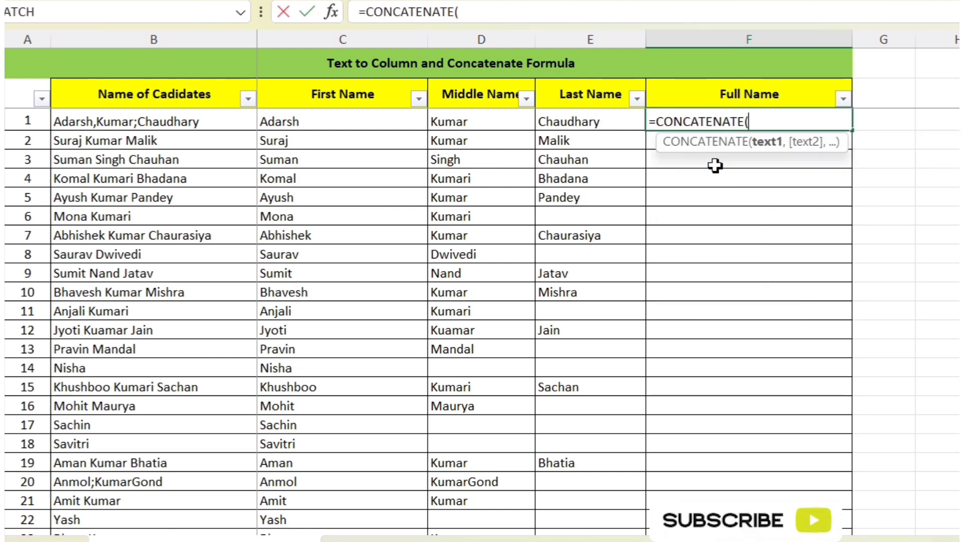
left_click(325, 122)
type(",")
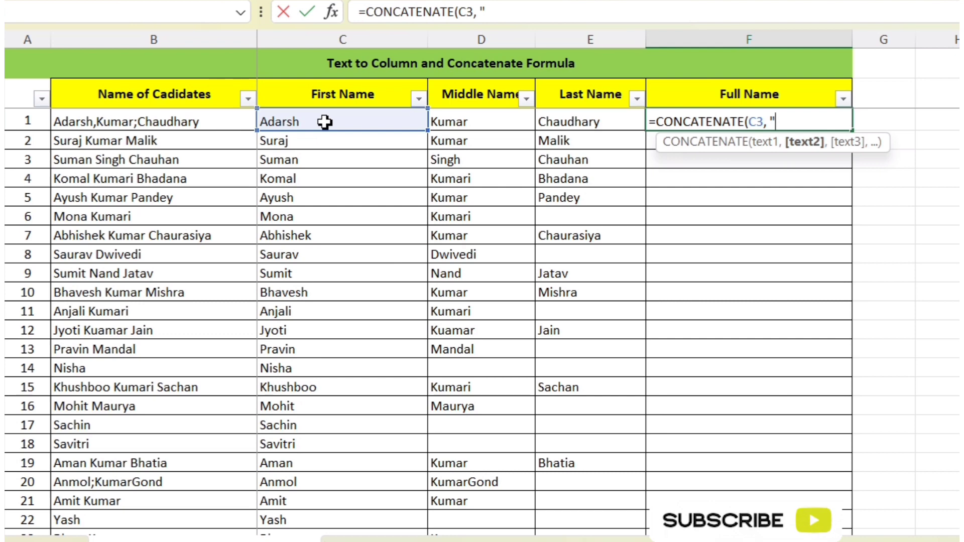
type(" \" \",")
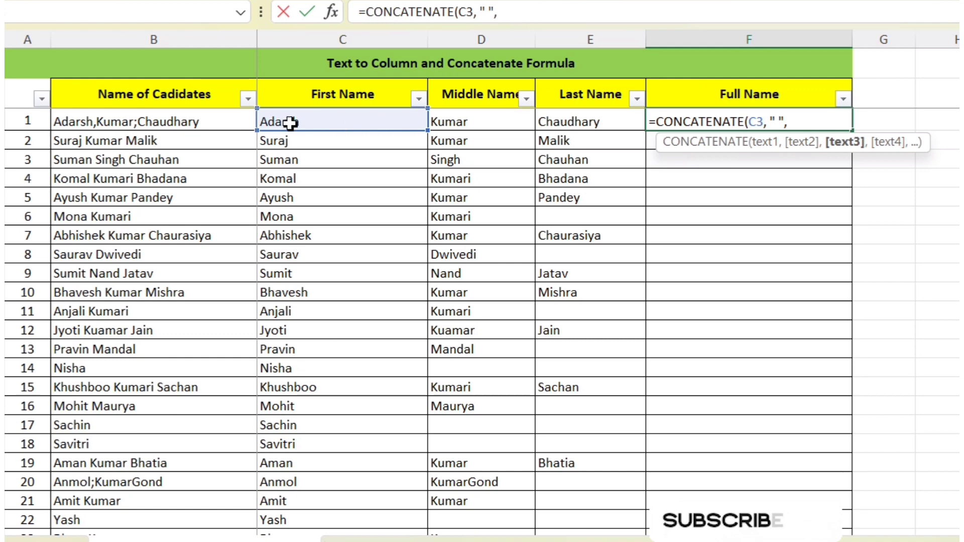
- Complete the F3 formula with middle name D3, a quoted space and last name E3, giving =CONCATENATE(C3, " ", D3," ", E3)
left_click(489, 122)
type(",")
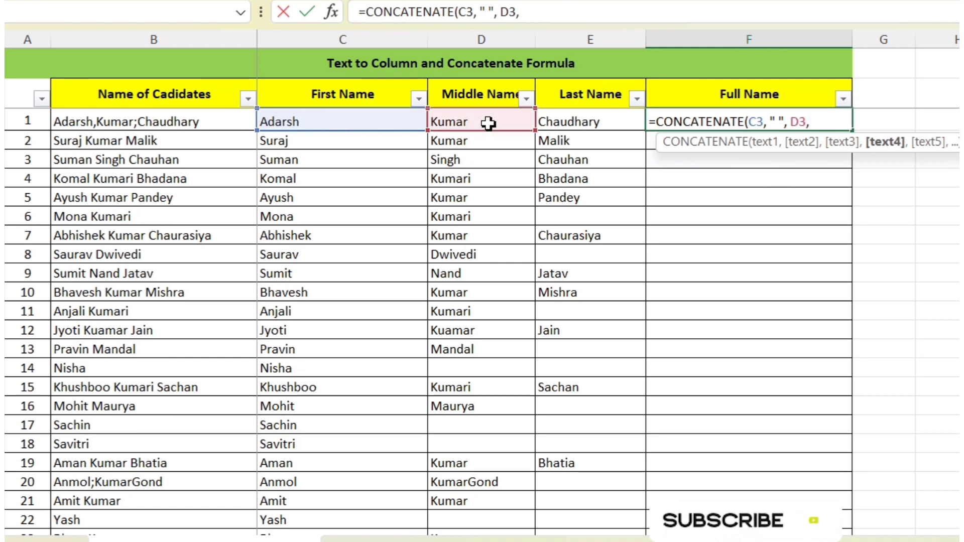
type("\"")
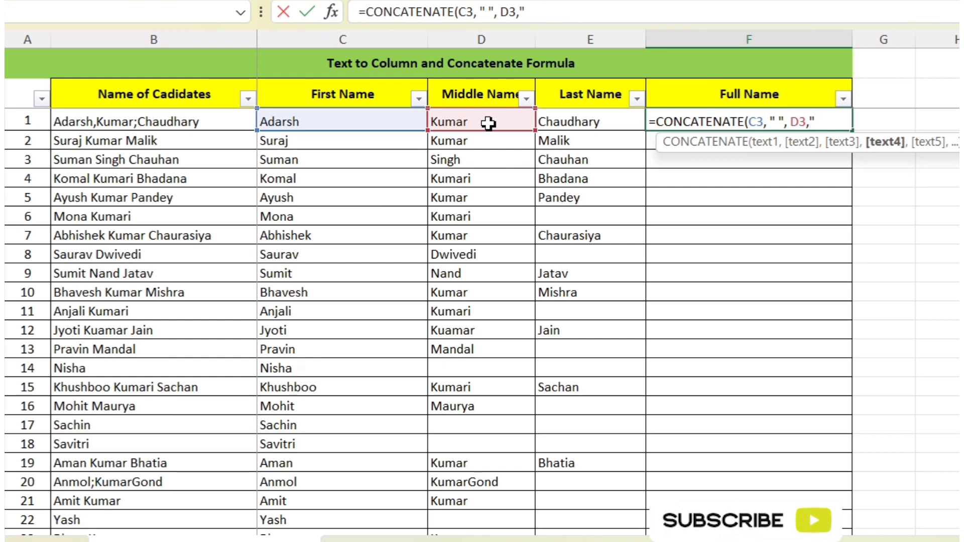
type(" \"")
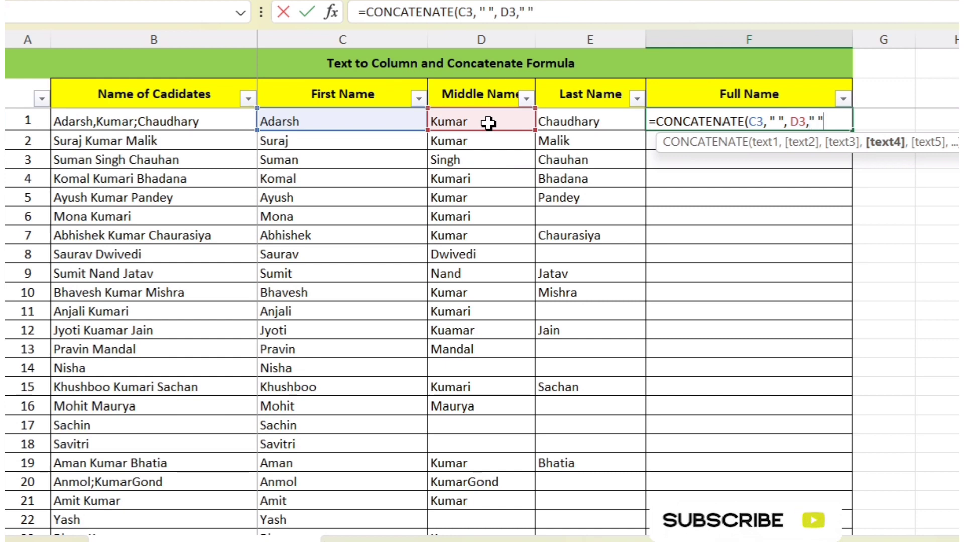
type(",")
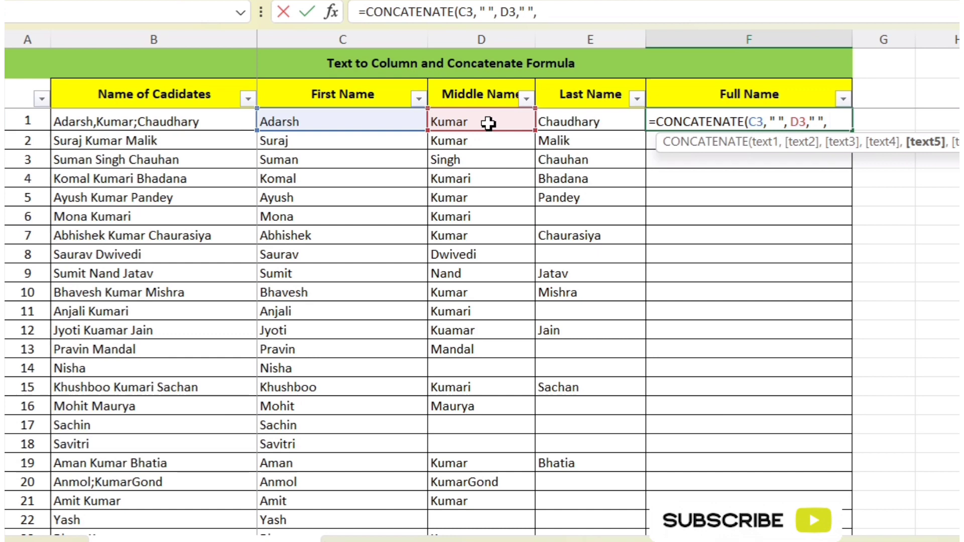
left_click(575, 120)
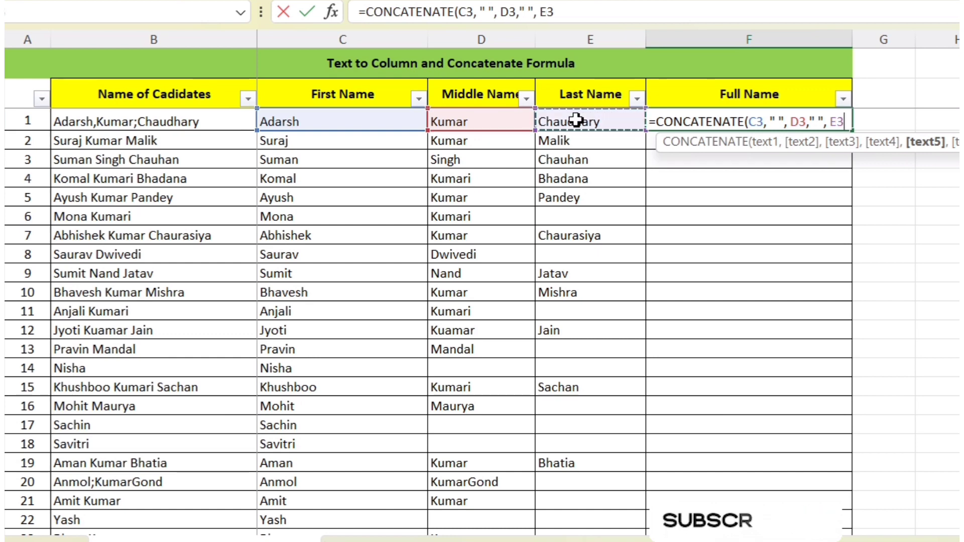
type(")")
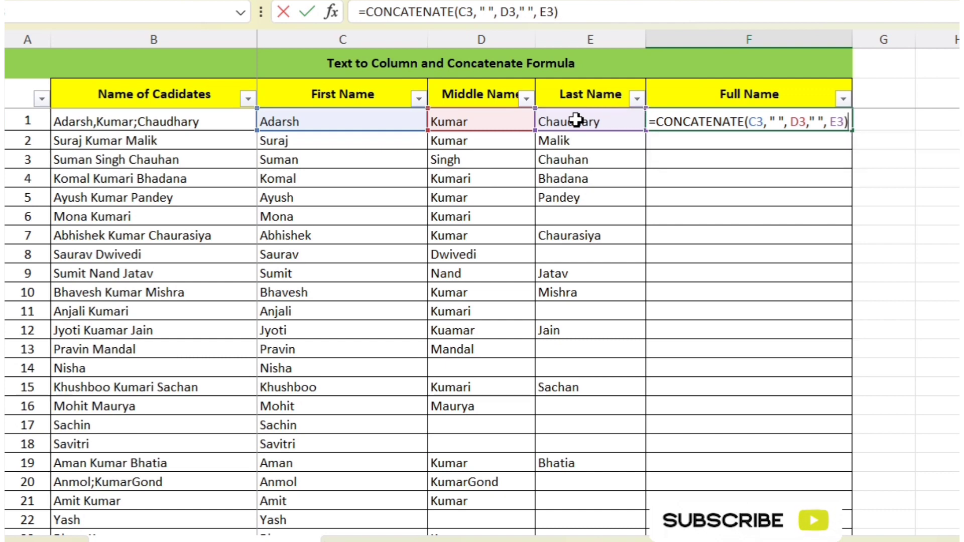
key("Return")
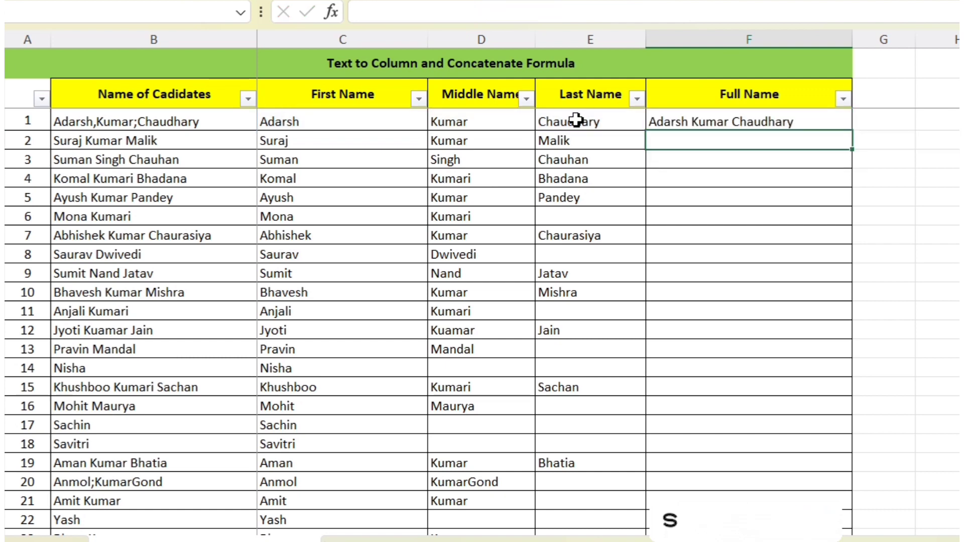
- Fill the concatenate formula from F3 down the Full Name column to the last candidate, number 35
left_click(748, 127)
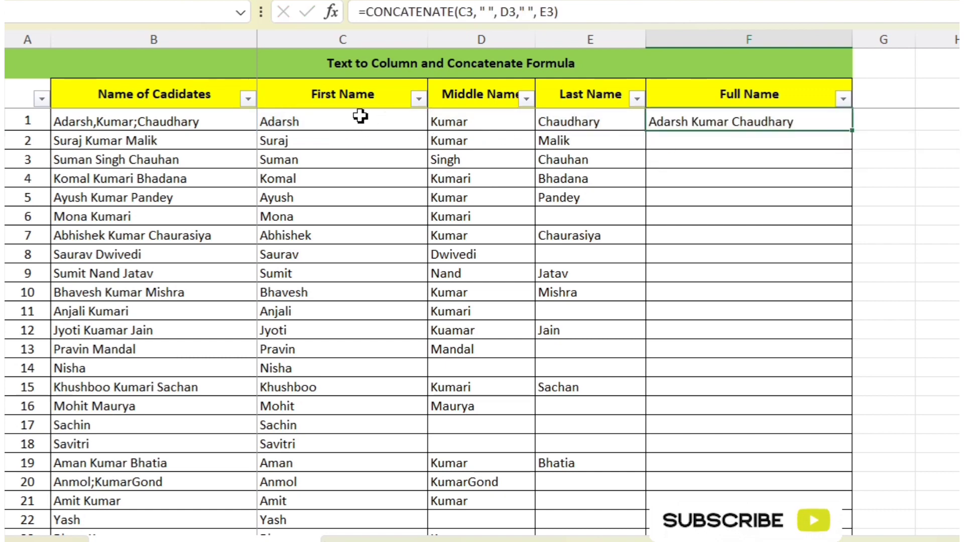
left_click_drag(361, 116, 628, 123)
left_click(795, 123)
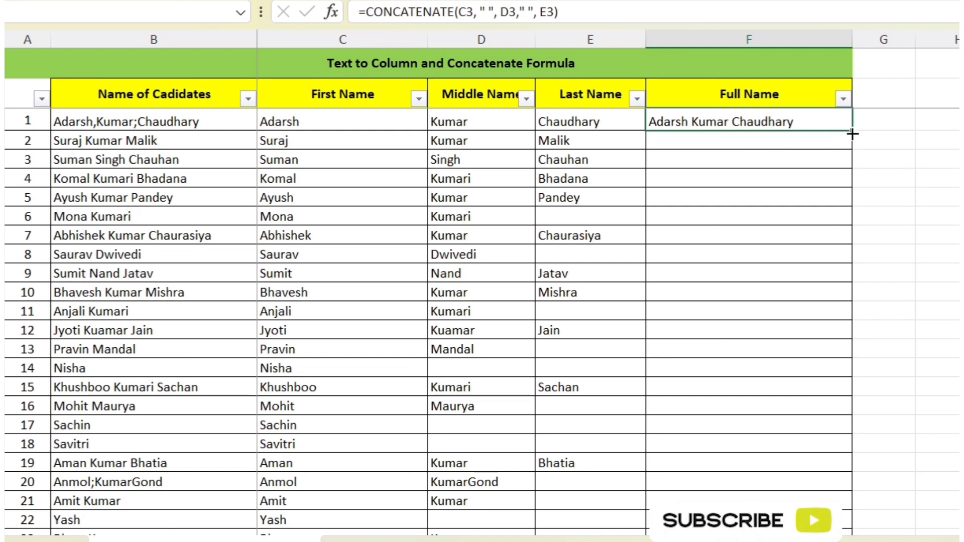
left_click_drag(852, 133, 836, 463)
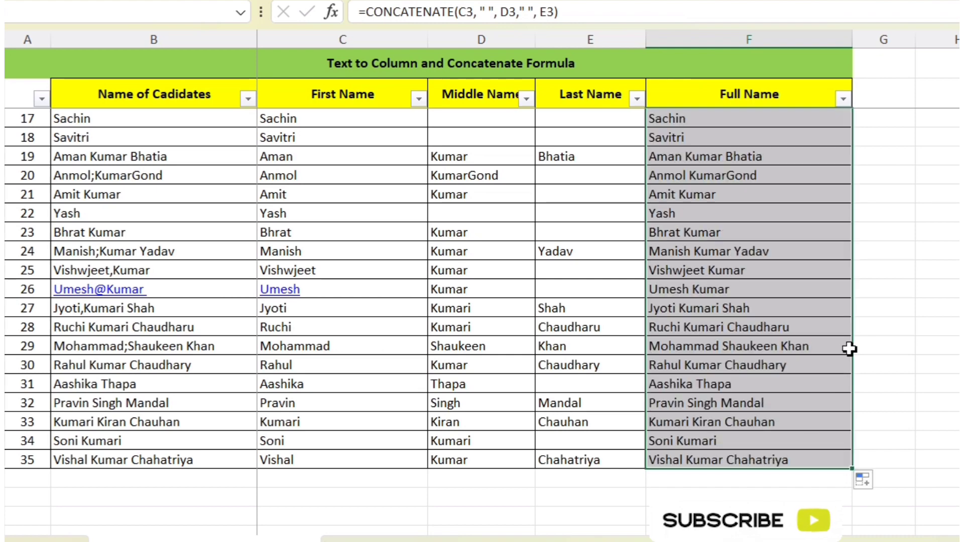
- Compare the original candidate names with the split name columns and the combined Full Name results, including the formula in F3
scroll(795, 310, "up", 4)
left_click(546, 326)
scroll(530, 371, "up", 2)
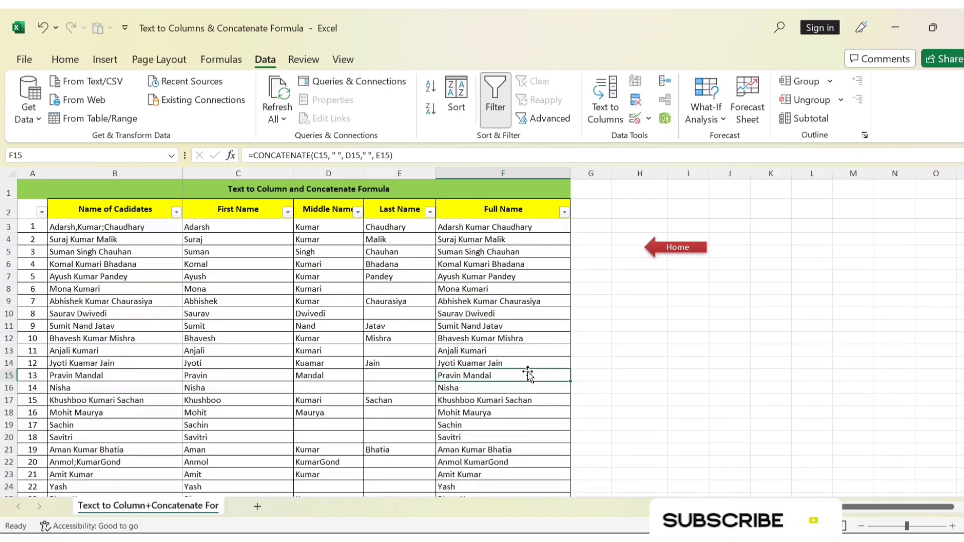
left_click_drag(132, 225, 125, 357)
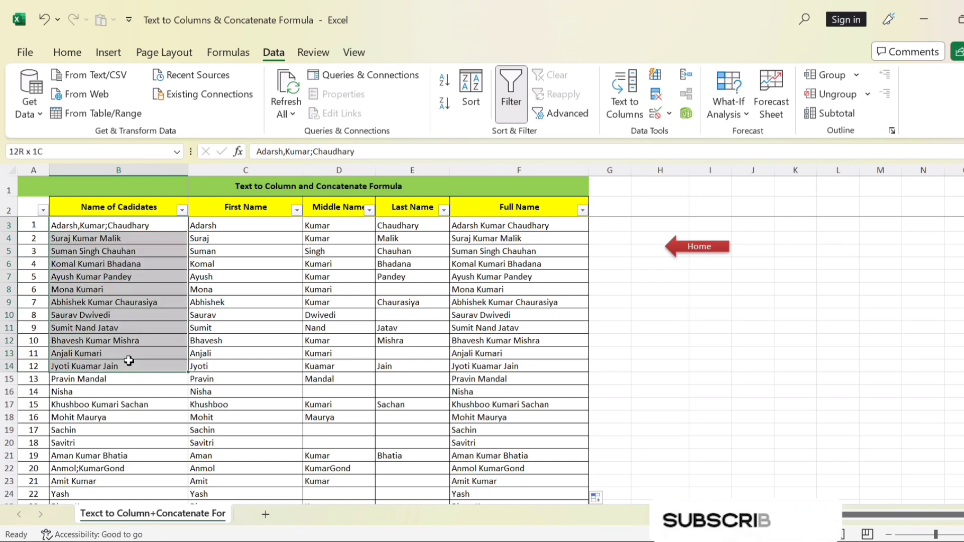
left_click_drag(232, 224, 420, 379)
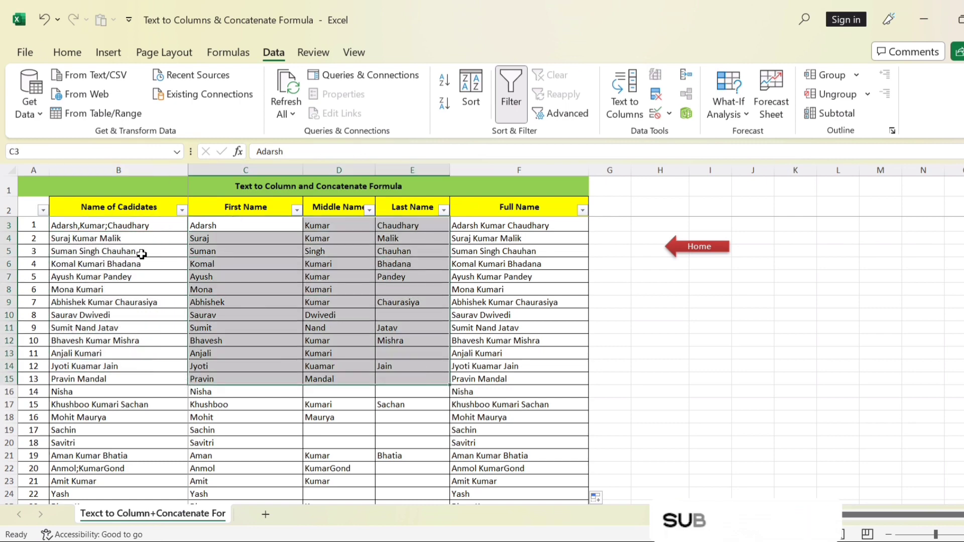
left_click(140, 225)
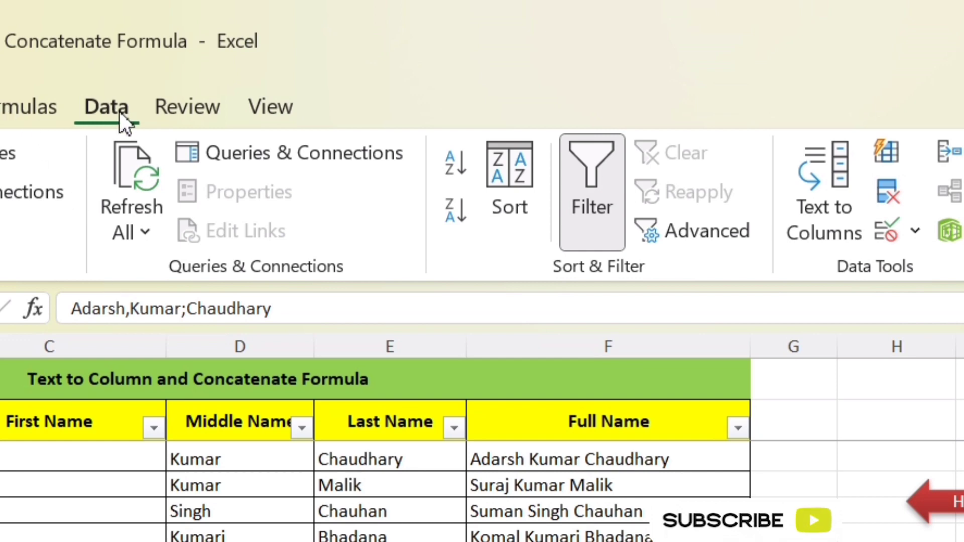
left_click(565, 538)
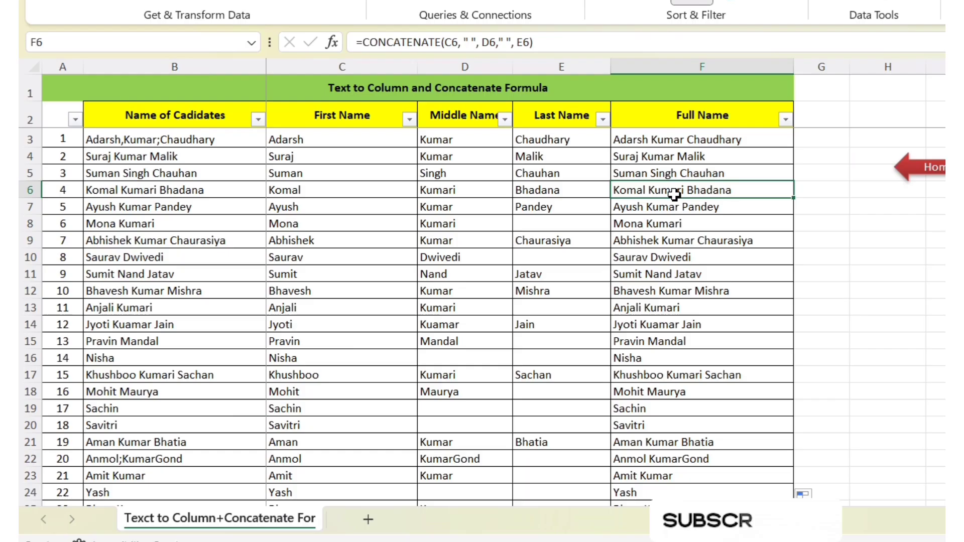
left_click_drag(307, 139, 552, 142)
left_click(669, 143)
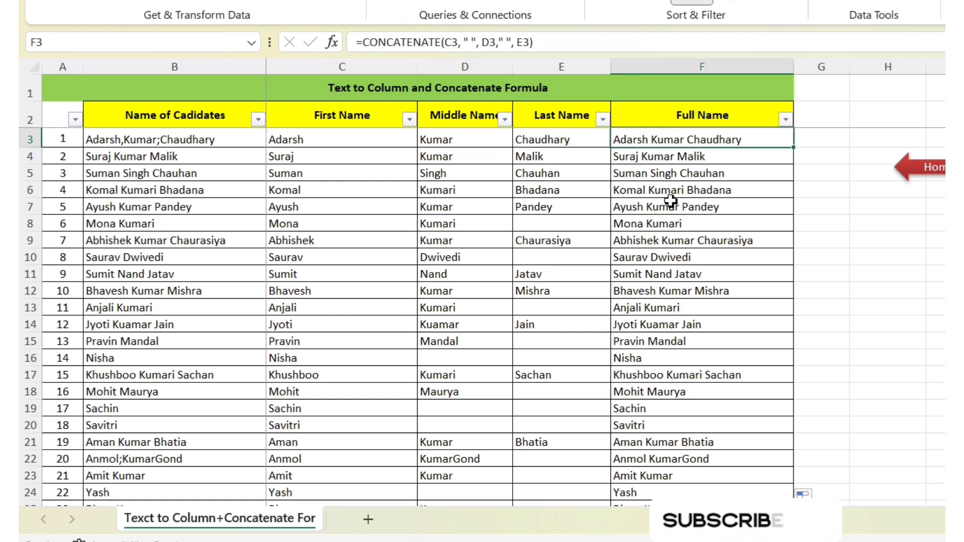